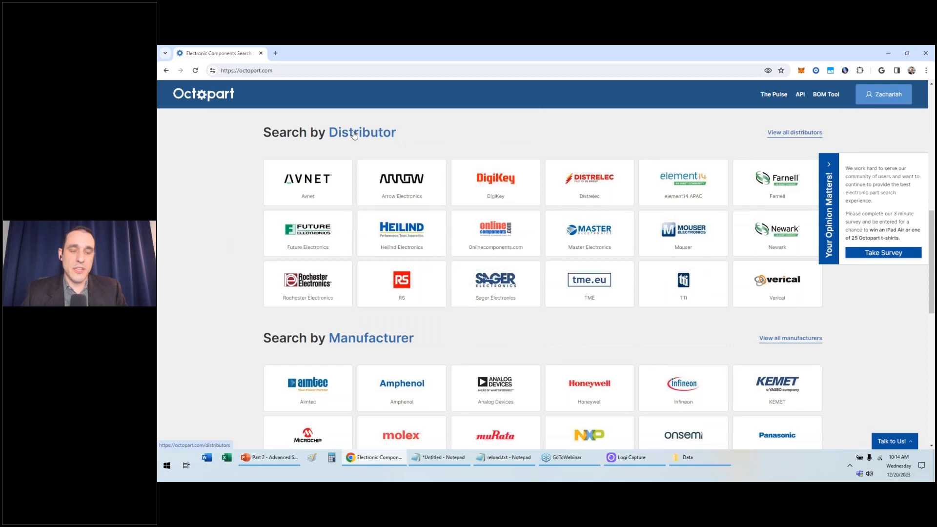
Step: Browse the parts offered by the distributor DigiKey and search for "DC DC converter"
click(487, 190)
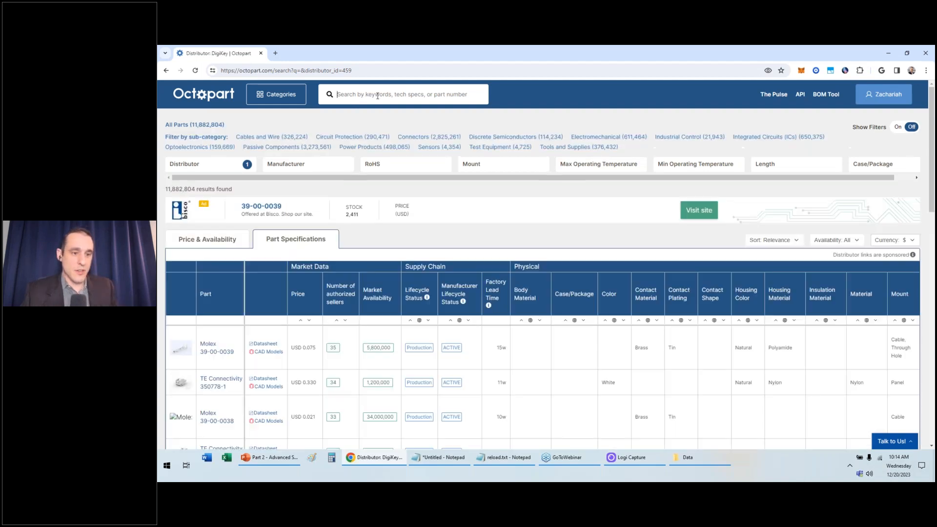
click(377, 96)
text(DC)
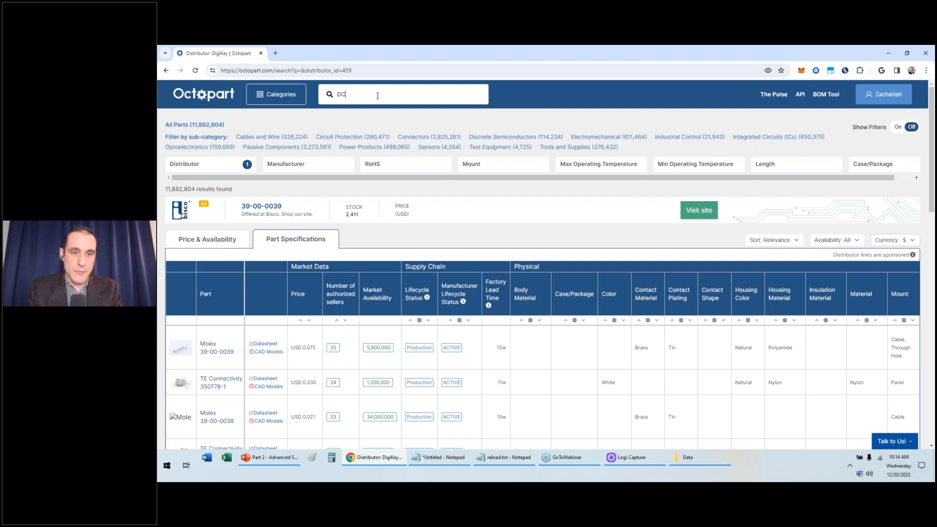
text( DC converter)
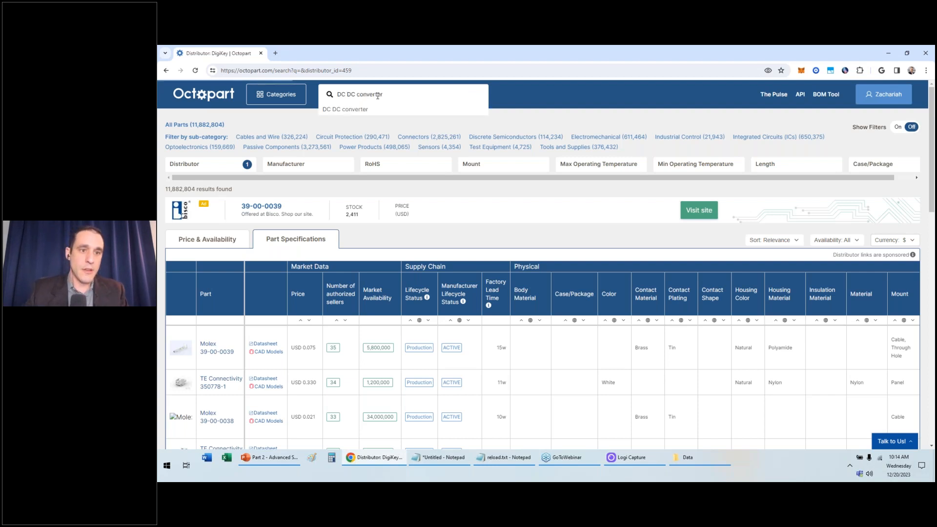
key(Return)
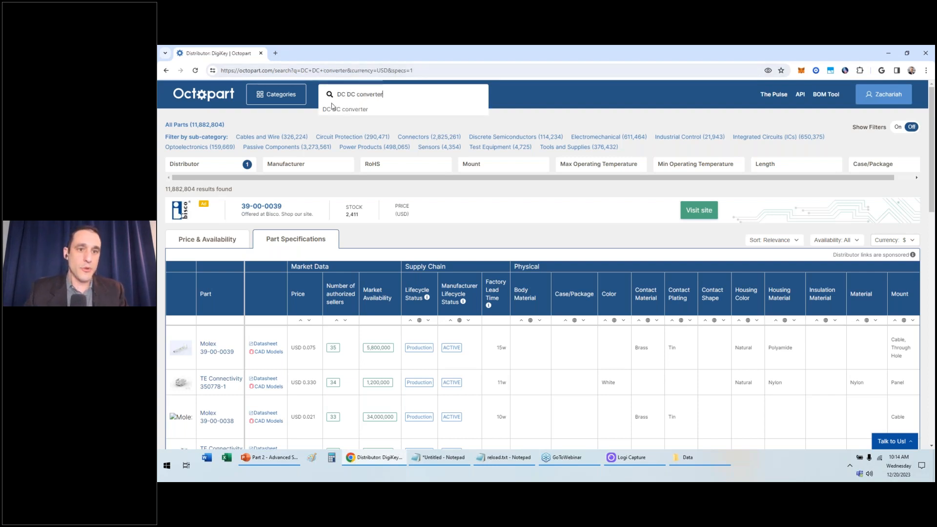
Step: Try filtering the DC DC converter results to the distributors DigiKey and Mouser, and clear the distributor filter
click(211, 159)
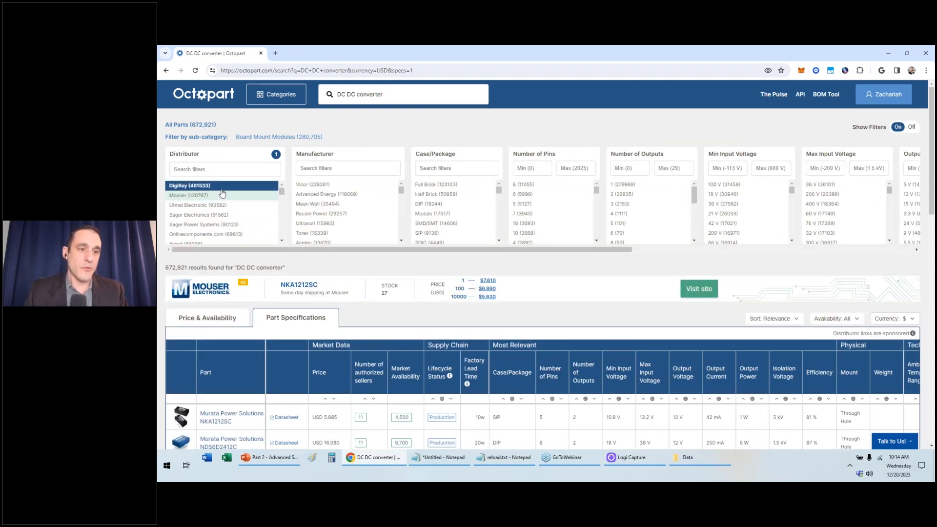
click(207, 187)
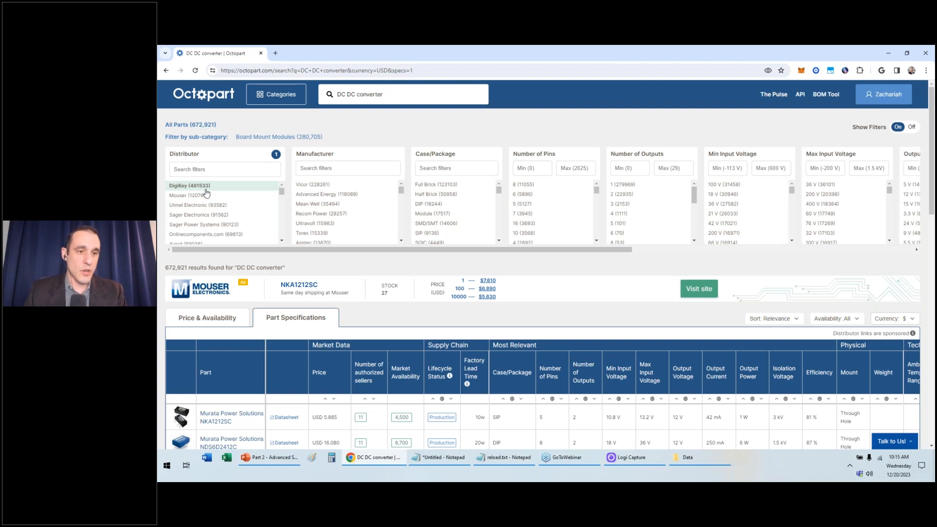
click(208, 189)
click(218, 196)
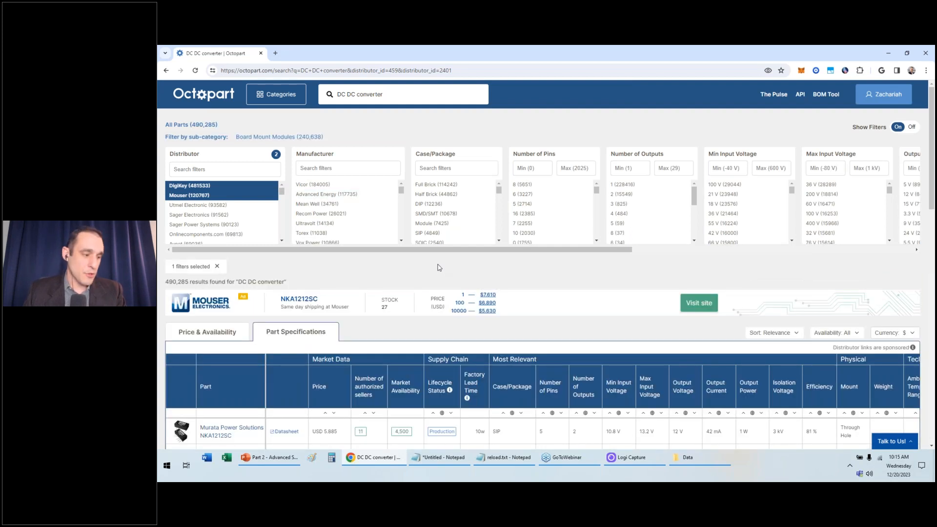
click(277, 155)
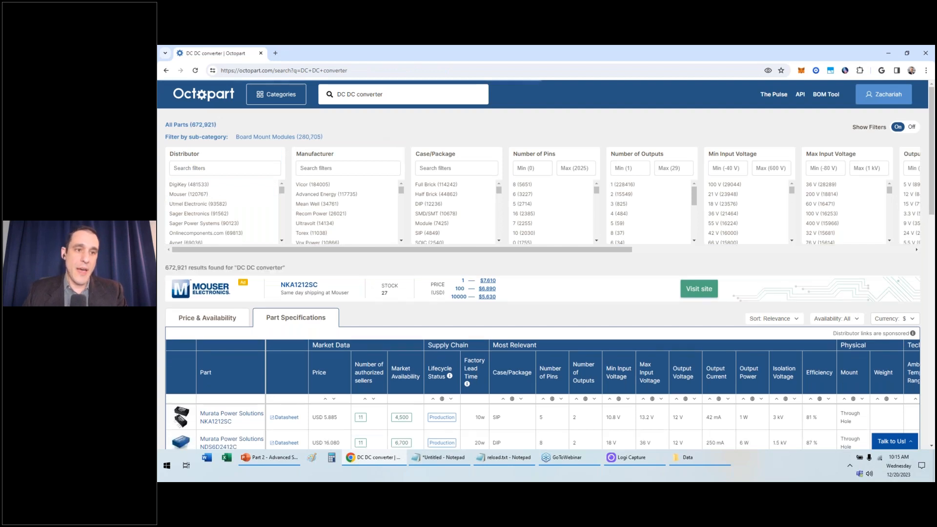
Step: Open the Octopart home page in a new tab and look over its category, distributor and manufacturer sections
middle_click(207, 98)
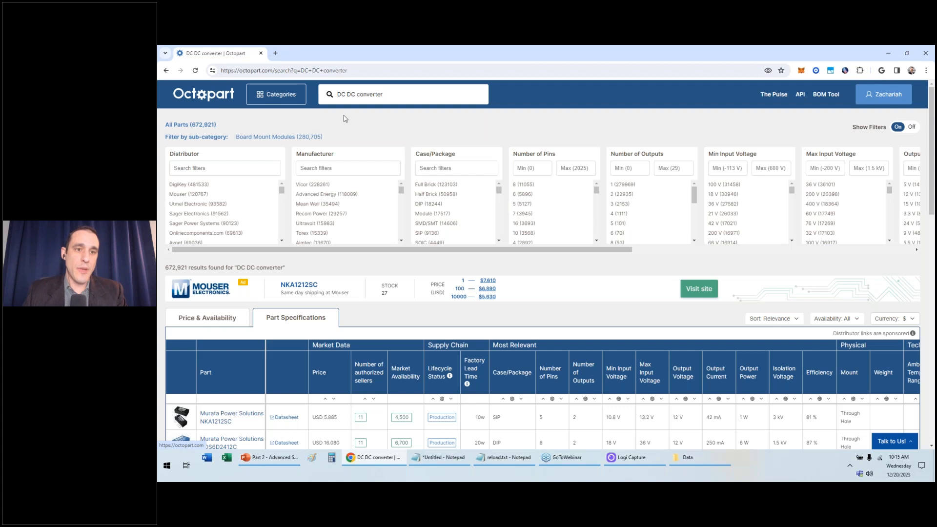
click(311, 55)
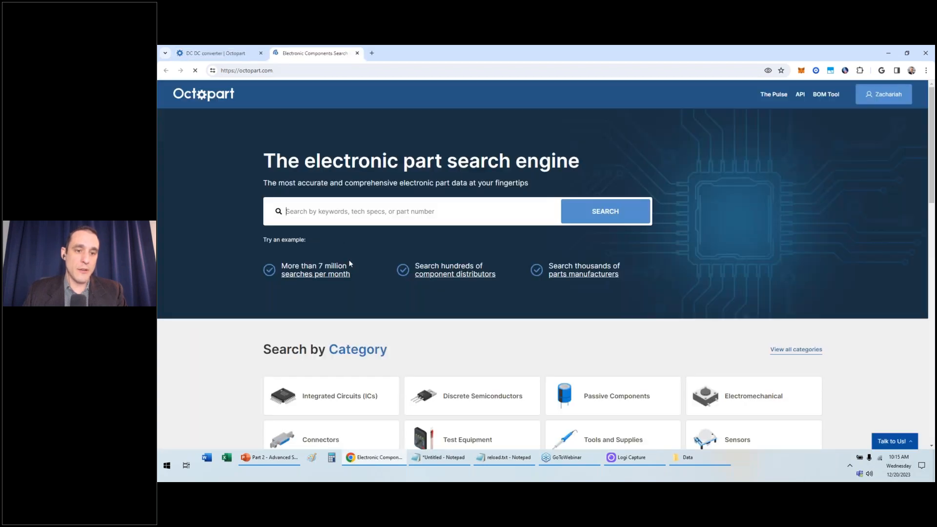
scroll(236, 315, down, 10)
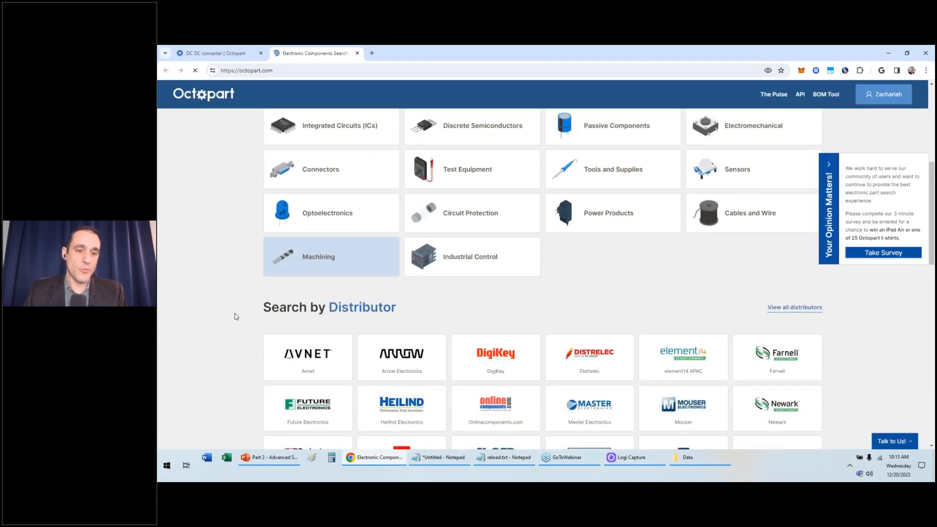
scroll(238, 309, down, 3)
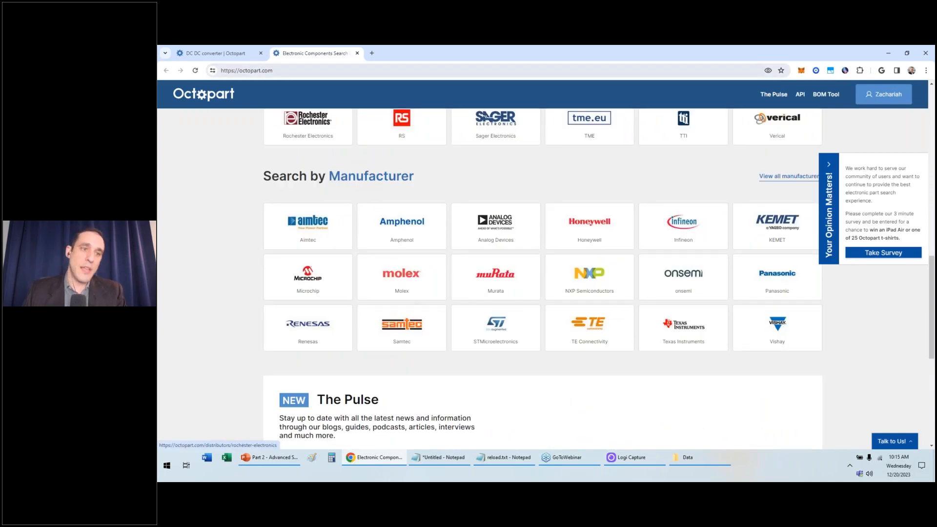
Step: Return to the DC DC converter results, try filtering by manufacturer Texas Instruments, and clear that filter
click(199, 54)
scroll(353, 201, down, 3)
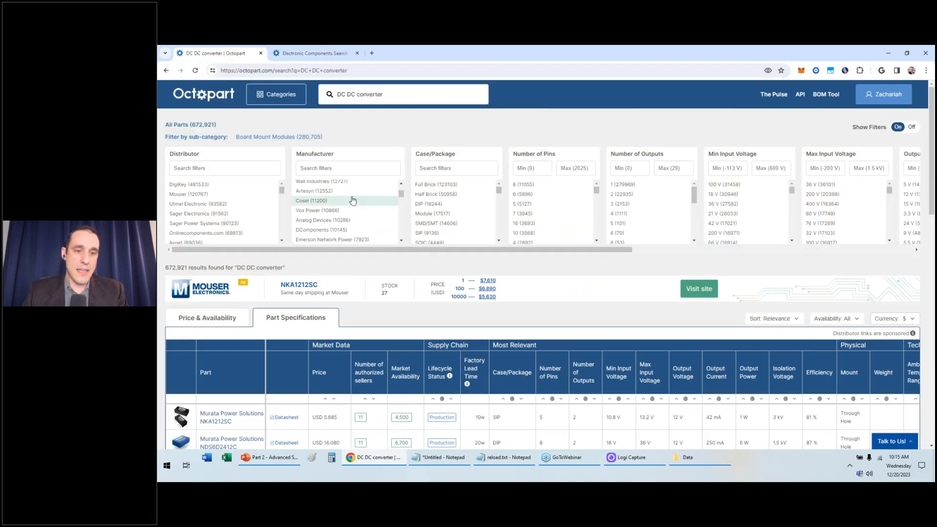
click(356, 213)
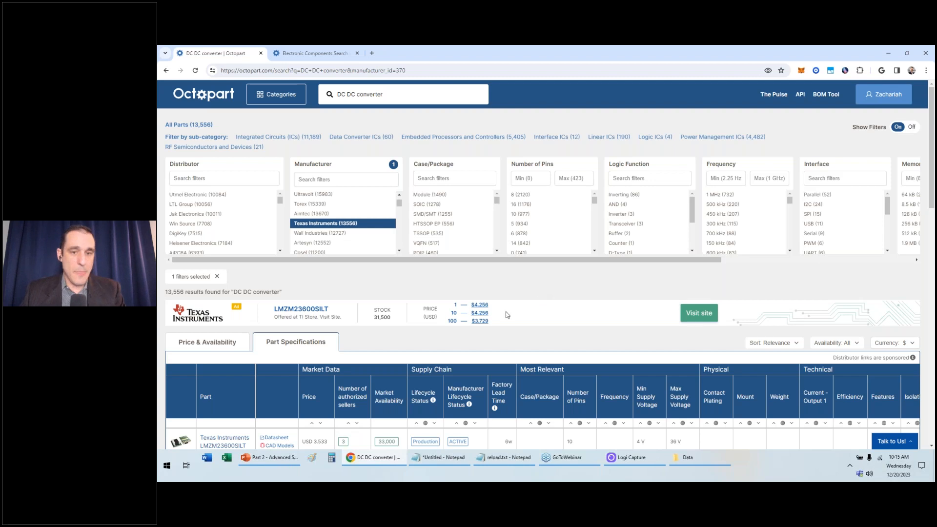
click(394, 166)
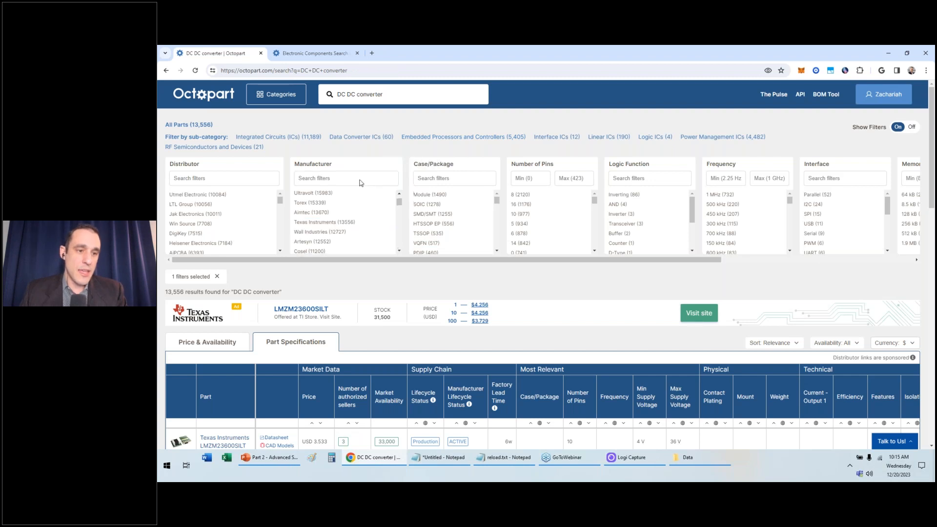
Step: Filter the DC DC converter results to distributor DigiKey and the case/package types QFN and DFN
click(187, 237)
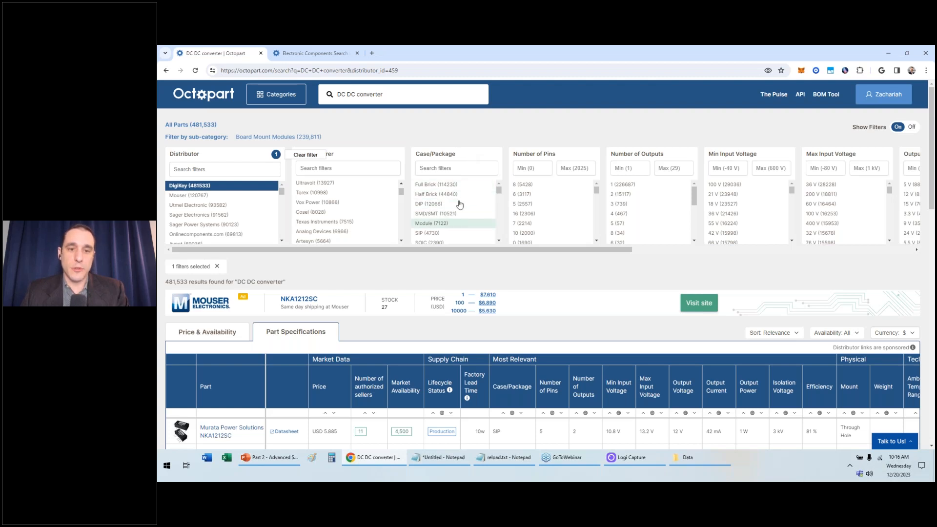
scroll(462, 197, down, 10)
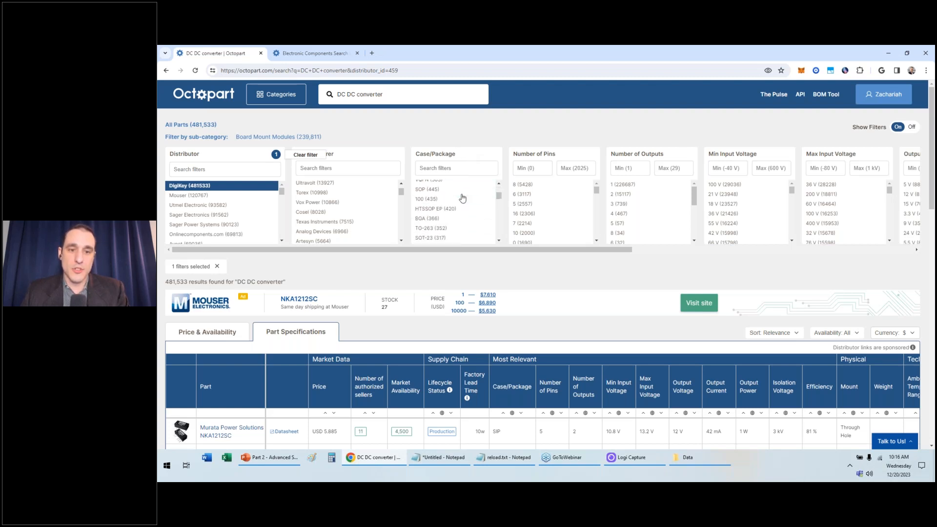
scroll(463, 197, up, 5)
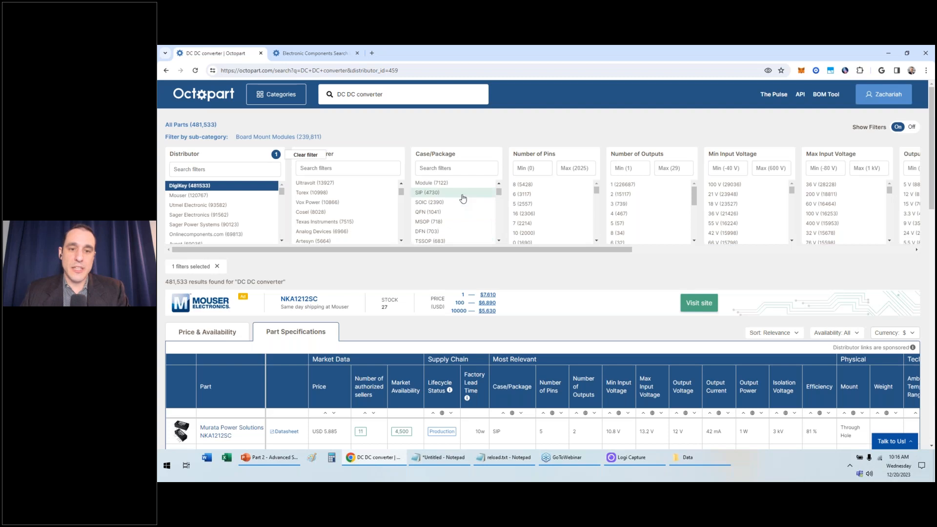
click(443, 215)
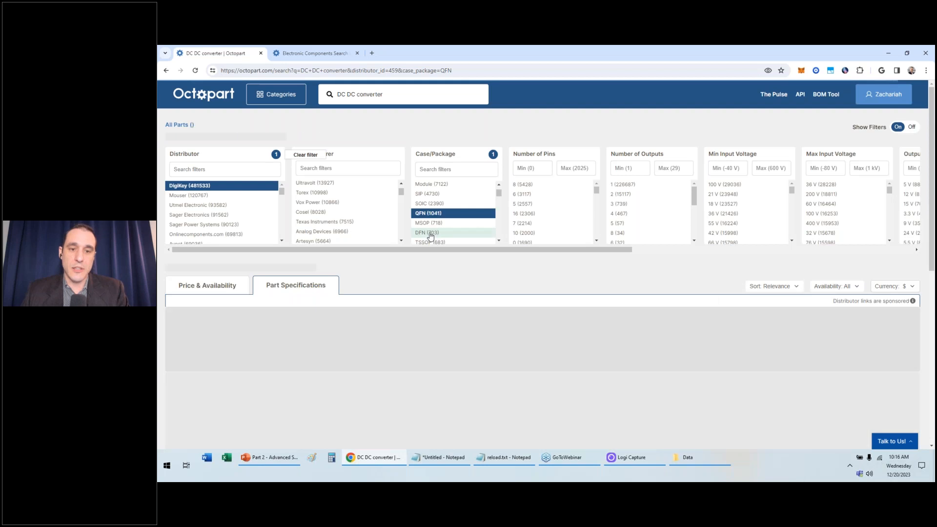
click(431, 234)
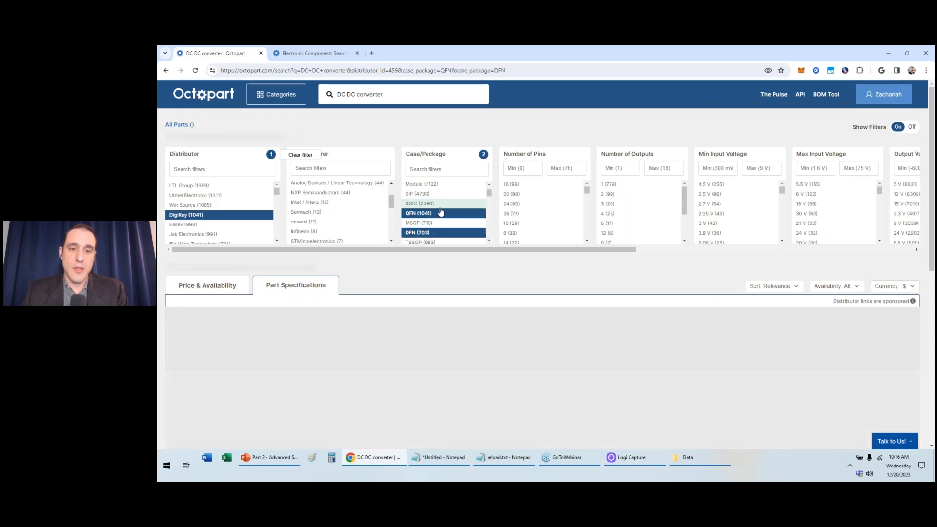
scroll(441, 211, down, 3)
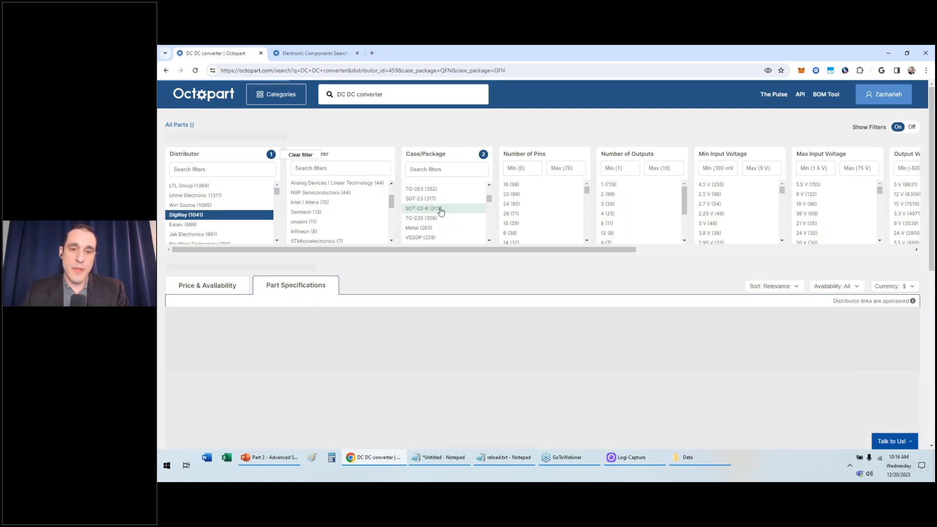
scroll(441, 211, up, 3)
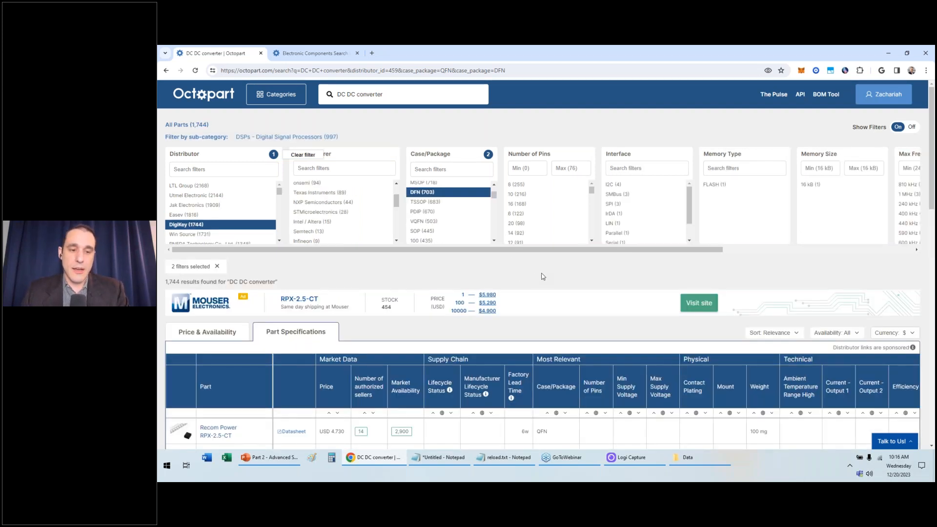
Step: Look through the filtered parts and sort the specifications table by Case/Package in descending order
scroll(543, 277, down, 1)
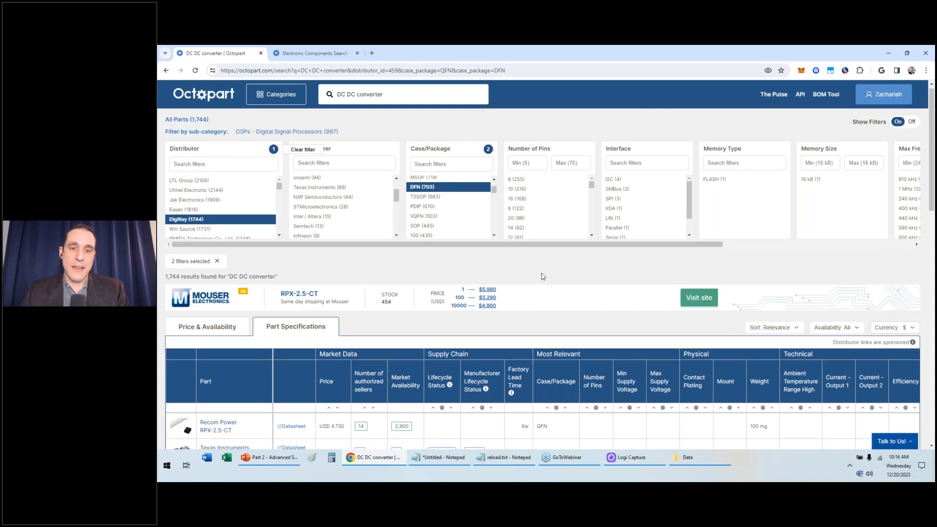
scroll(543, 277, down, 2)
scroll(552, 304, up, 2)
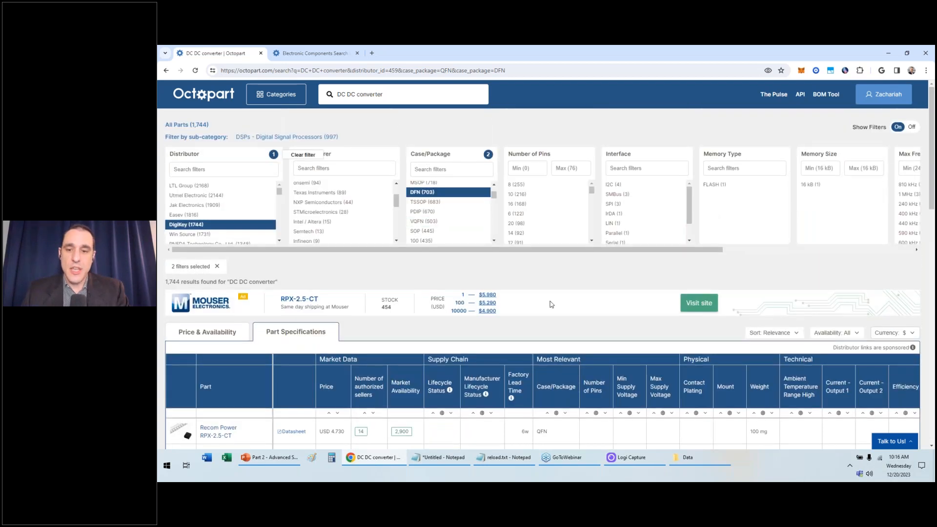
scroll(551, 305, down, 4)
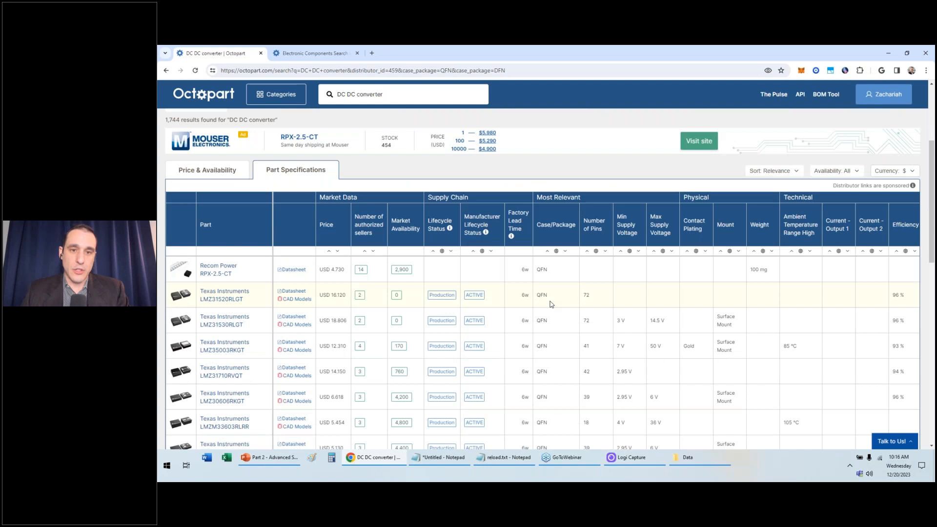
scroll(551, 304, down, 2)
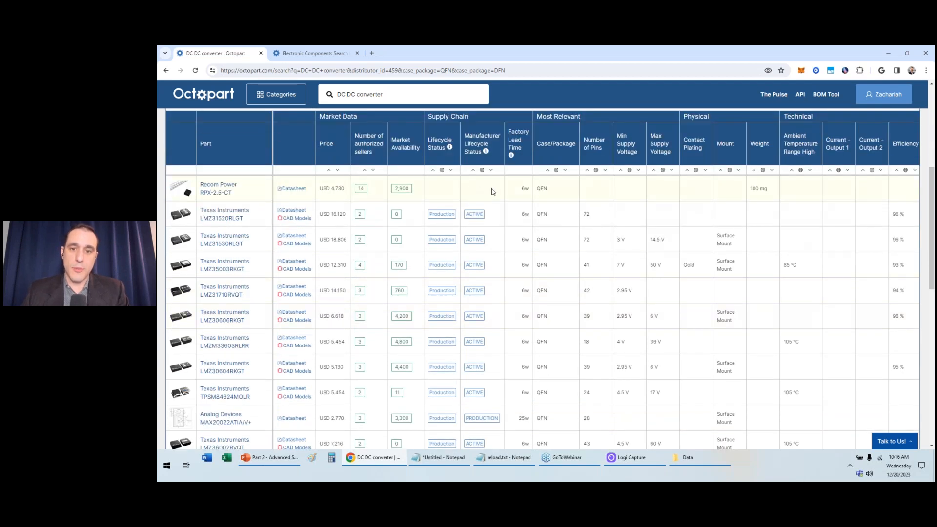
click(565, 172)
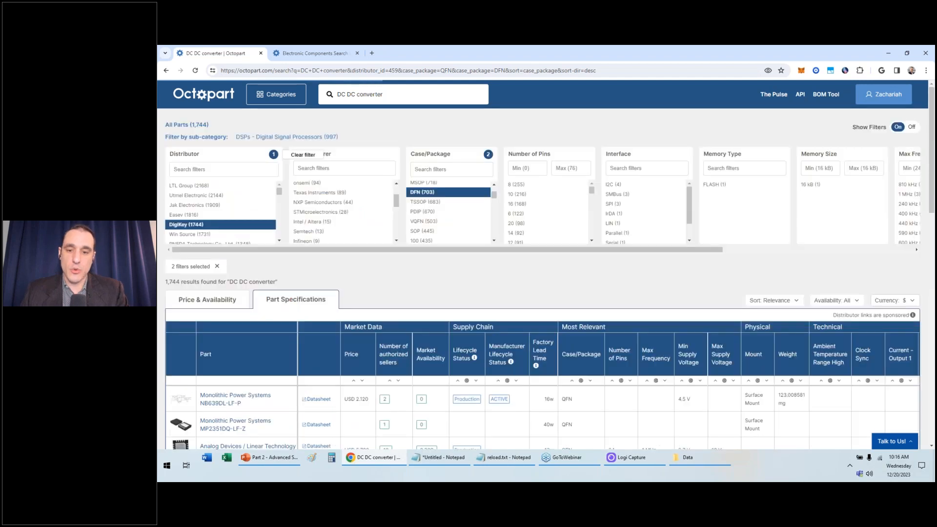
Step: Try to go to page 50 of the sorted part results
scroll(597, 297, down, 3)
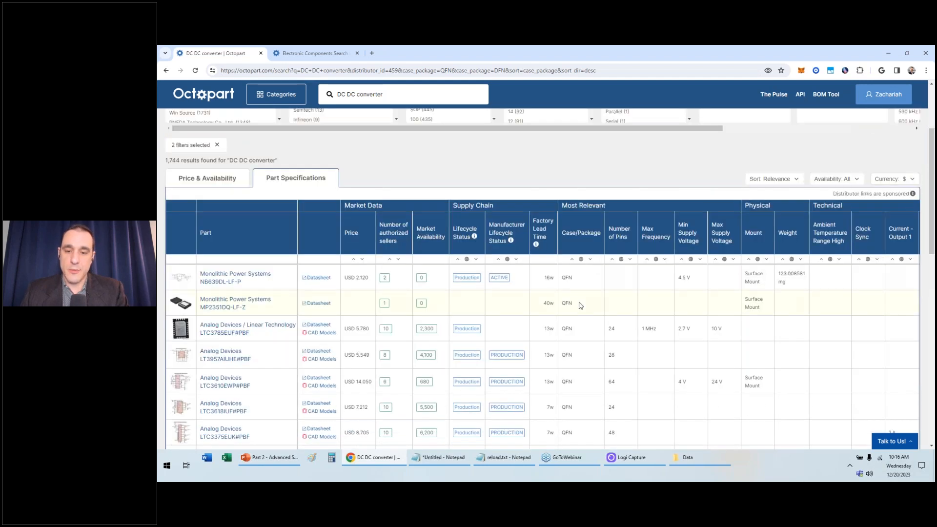
scroll(581, 305, down, 15)
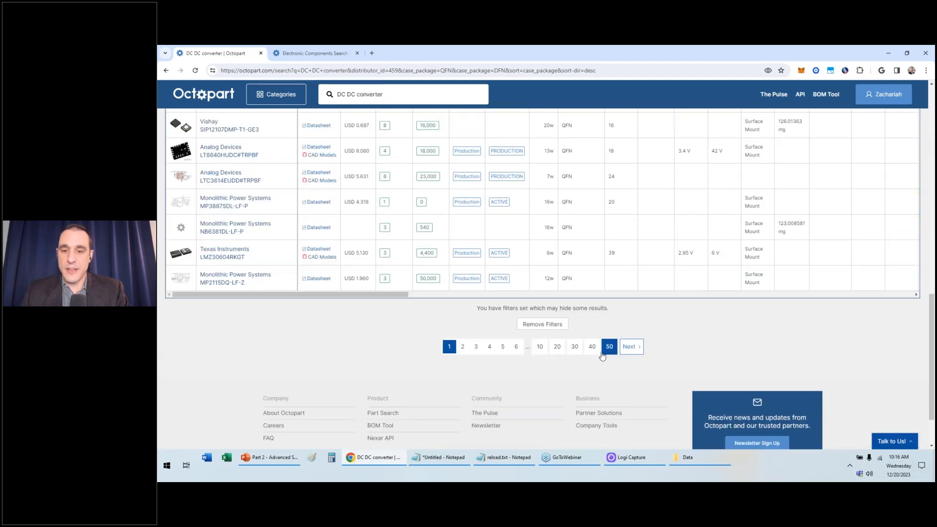
click(606, 350)
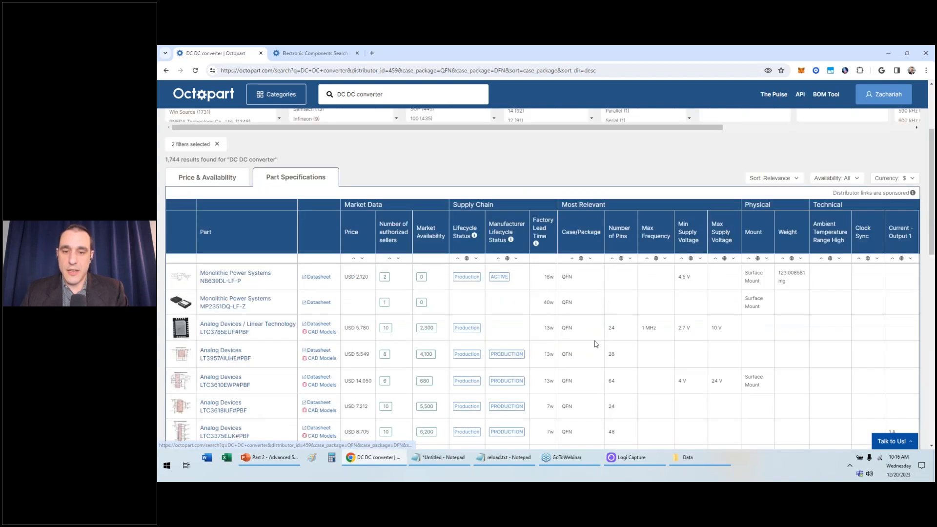
Step: Sort the part results by Case/Package in ascending order and review the specification columns of the listed parts
click(572, 260)
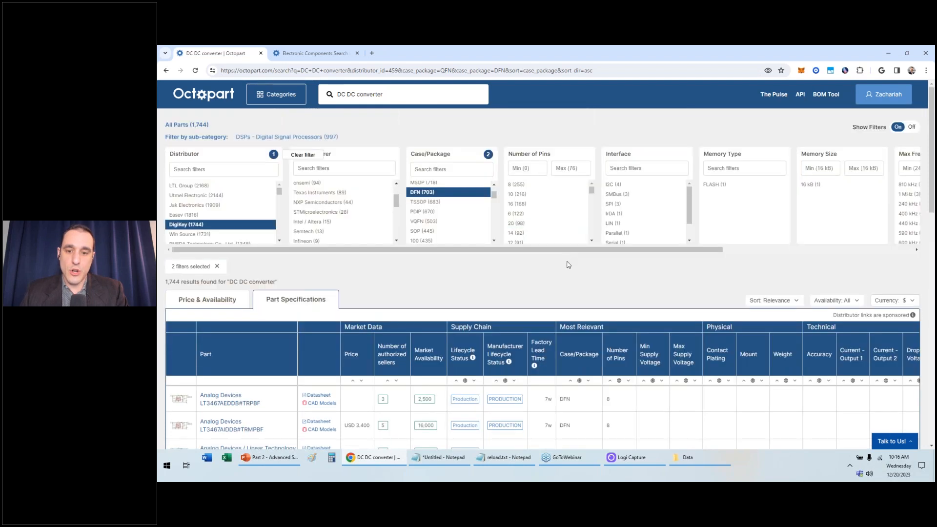
scroll(566, 264, down, 3)
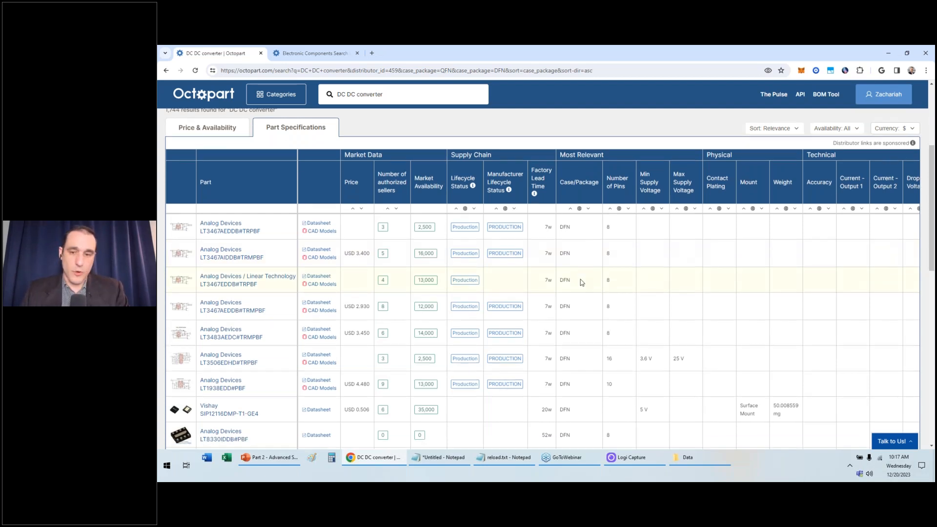
scroll(579, 282, up, 3)
scroll(574, 279, down, 1)
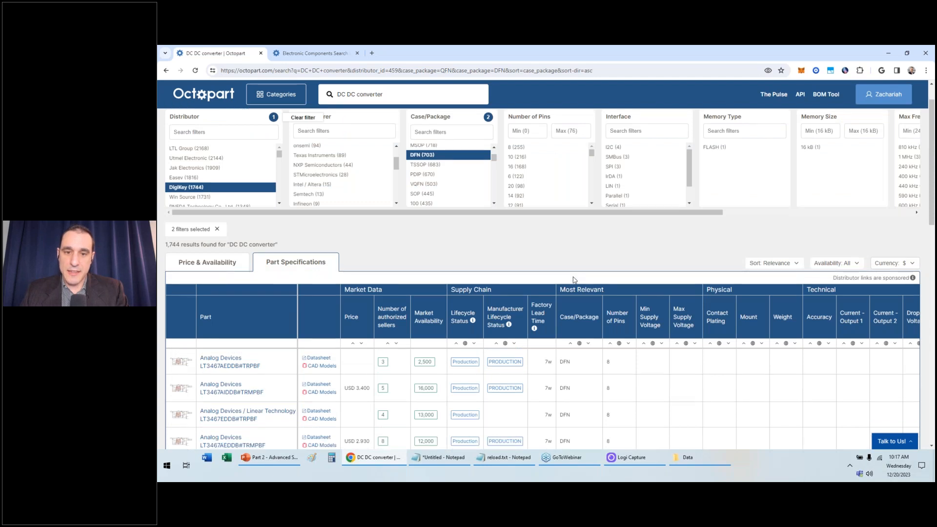
scroll(574, 280, down, 3)
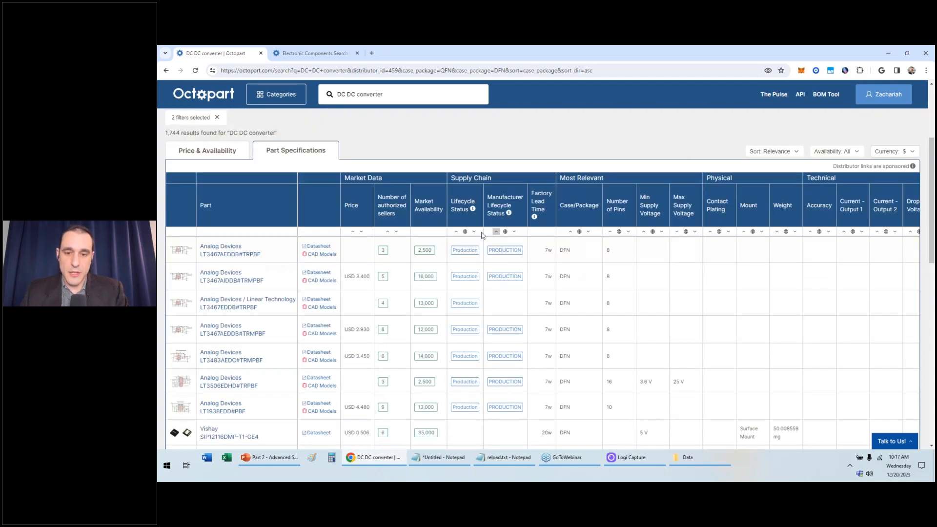
scroll(645, 308, right, 2)
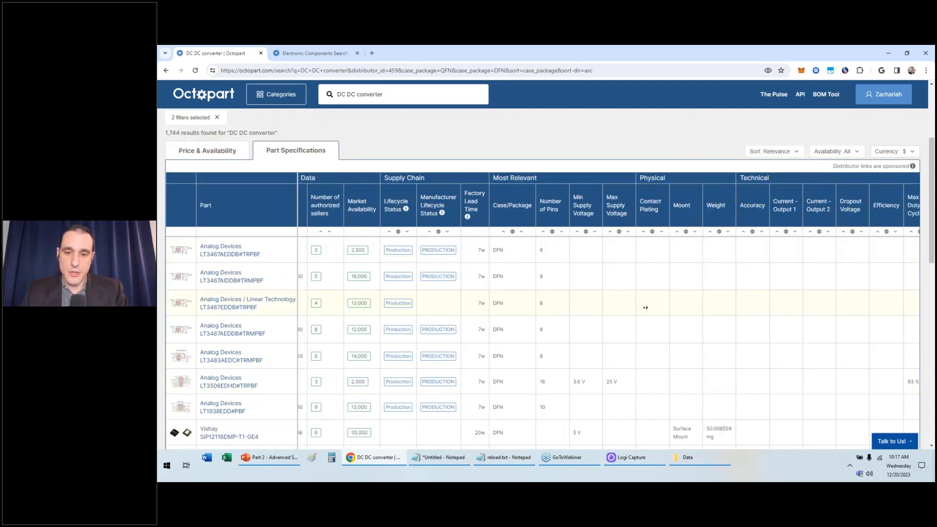
Step: Filter the listed parts by Min Supply Voltage with a range from 4 to 9
scroll(646, 308, right, 4)
scroll(645, 326, down, 10)
scroll(644, 326, up, 5)
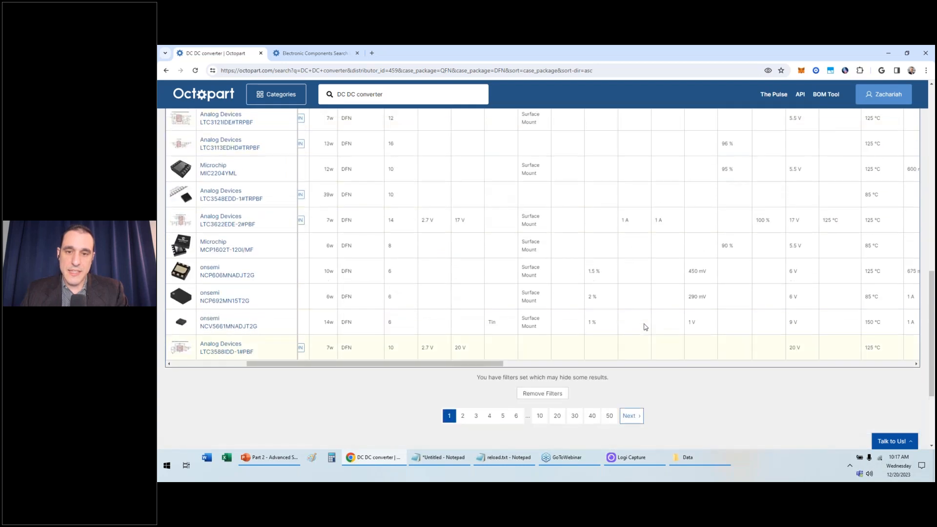
scroll(646, 326, up, 4)
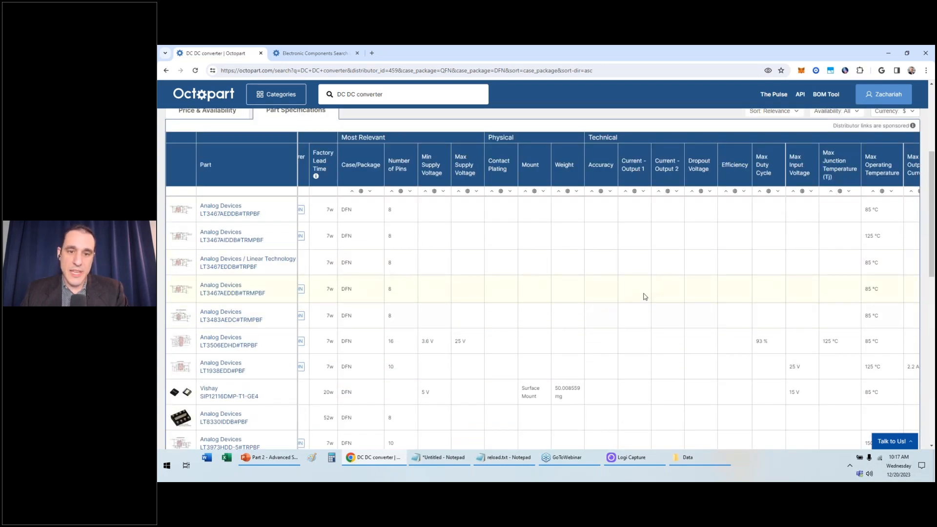
scroll(641, 295, left, 1)
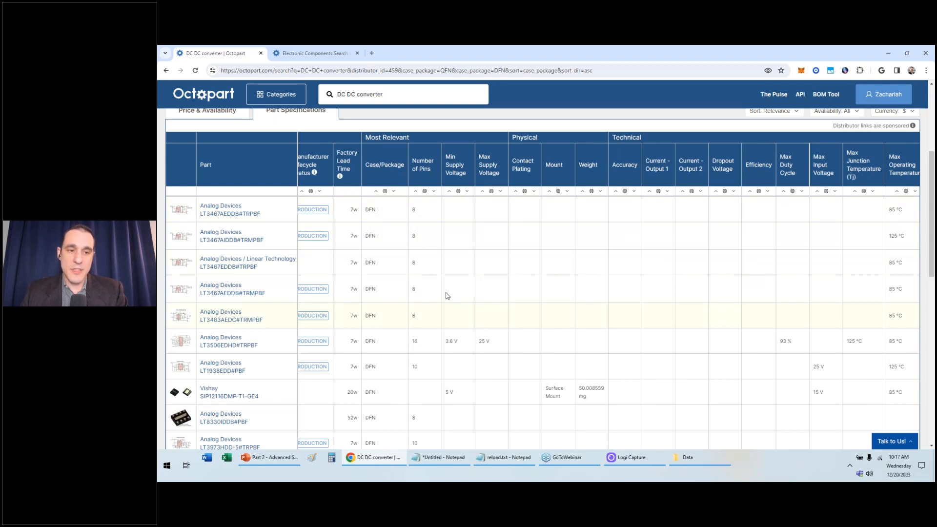
click(458, 192)
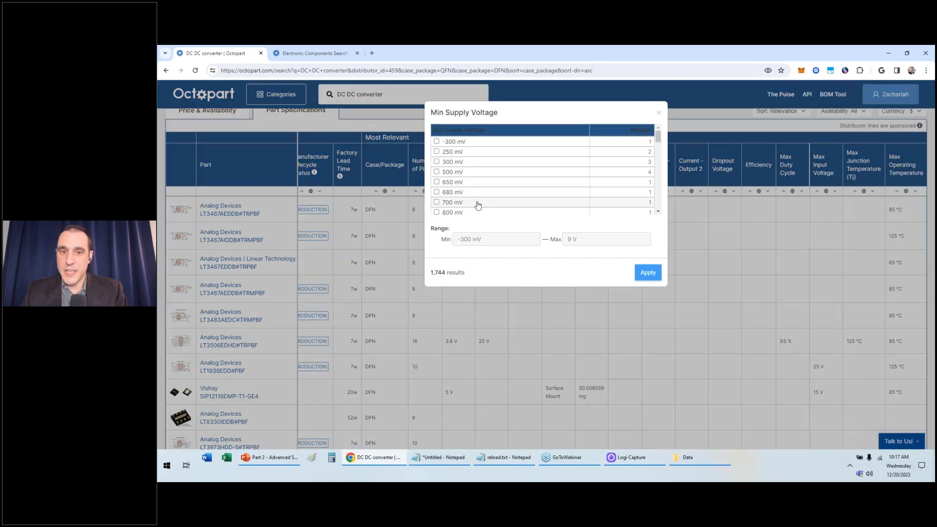
scroll(517, 181, down, 8)
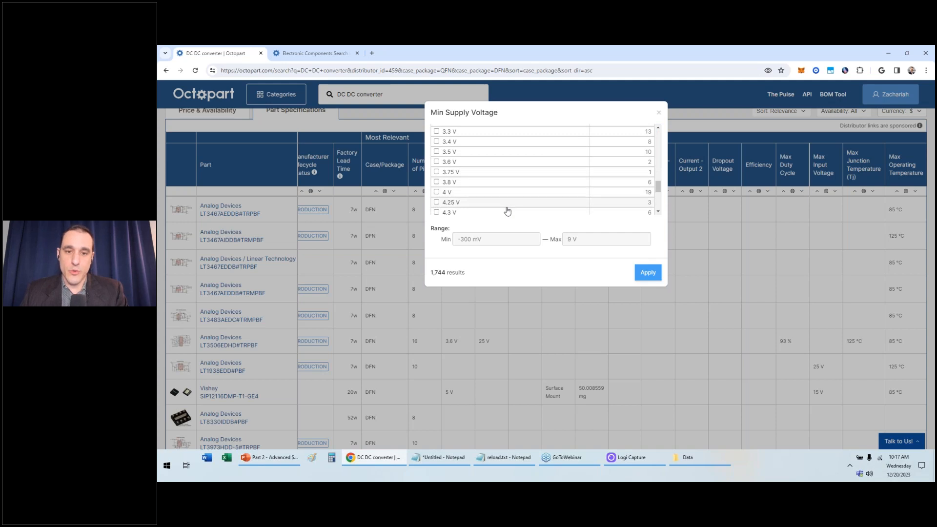
click(489, 239)
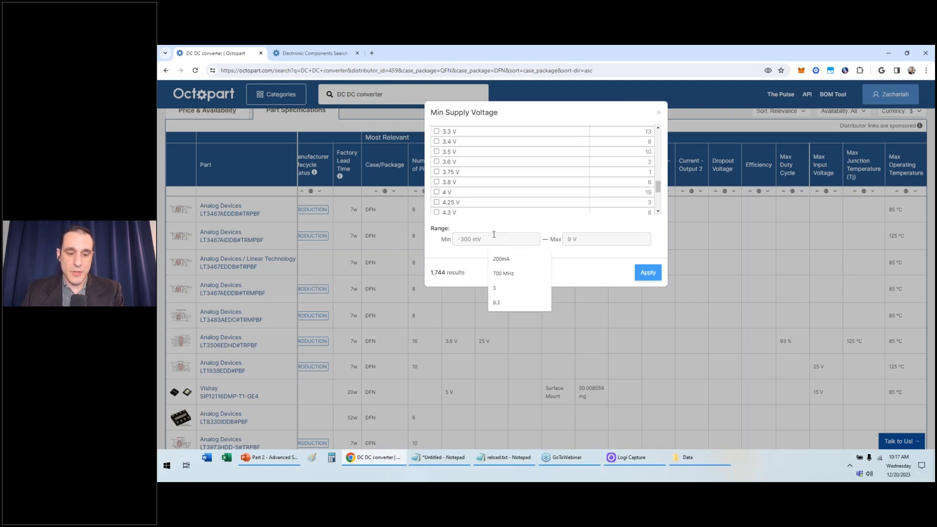
text(4)
click(593, 239)
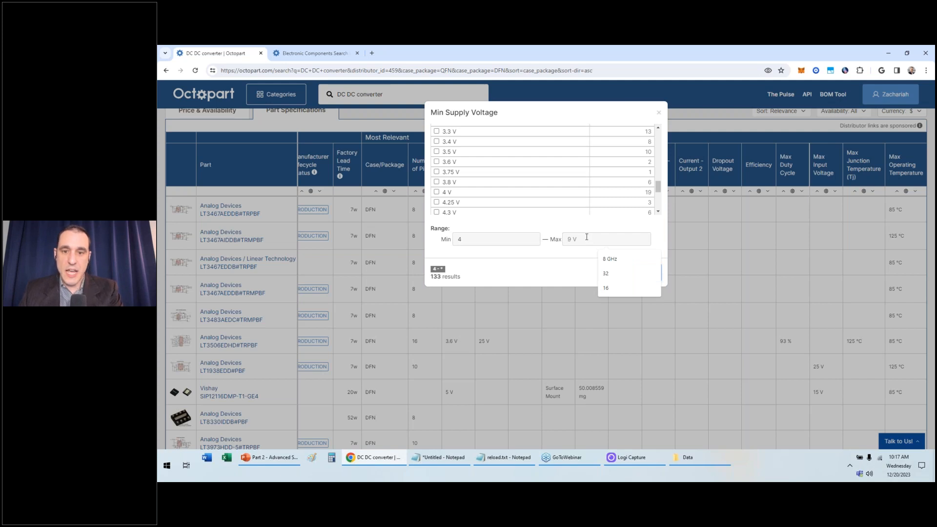
text(9)
click(650, 277)
click(649, 274)
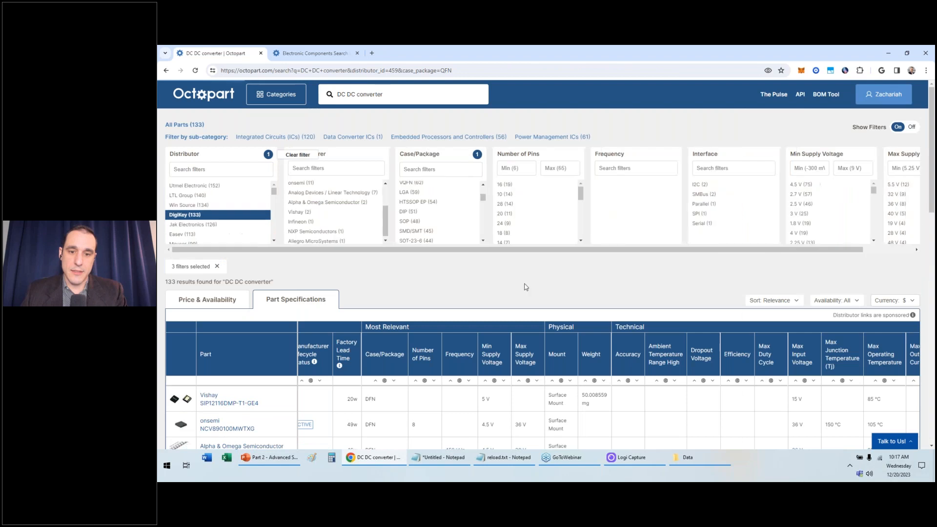
Step: Look through the filtered parts and browse the values offered in the Max Supply Voltage filter without applying any
scroll(525, 287, down, 10)
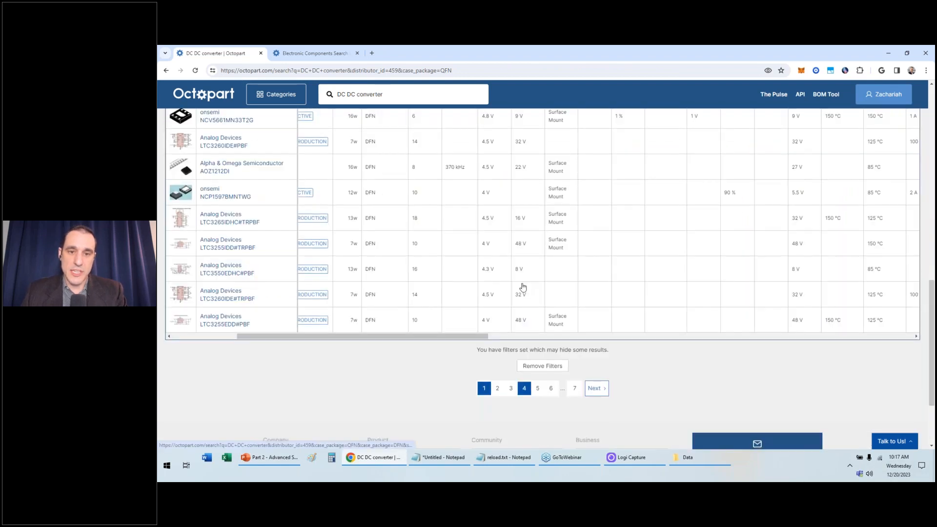
scroll(521, 288, up, 2)
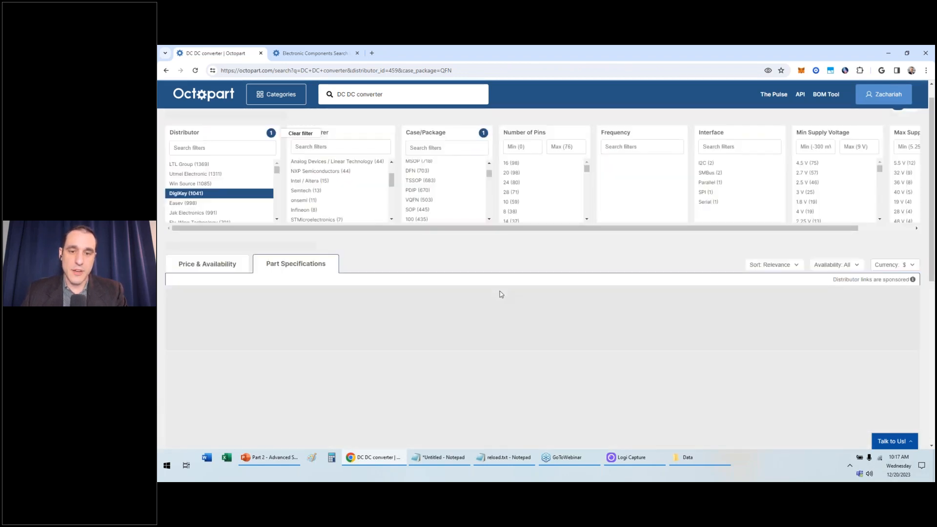
scroll(571, 293, down, 3)
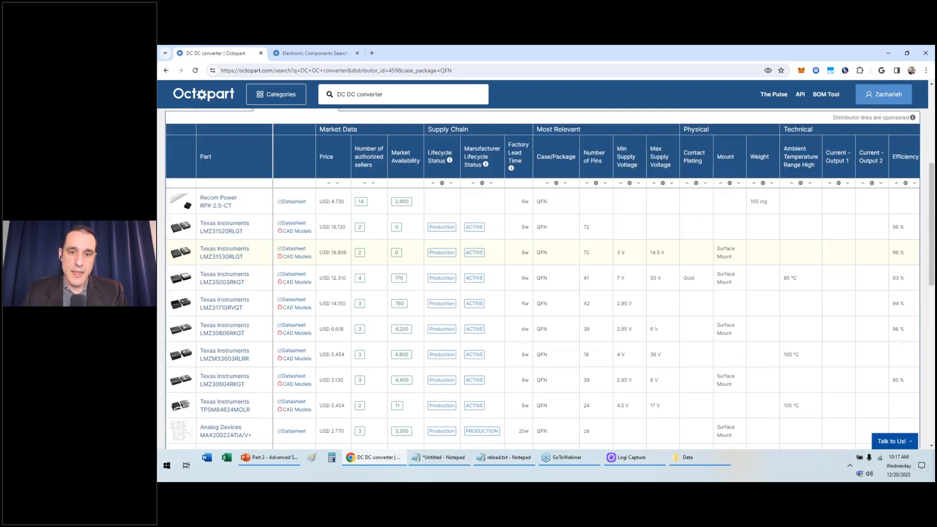
scroll(596, 295, down, 1)
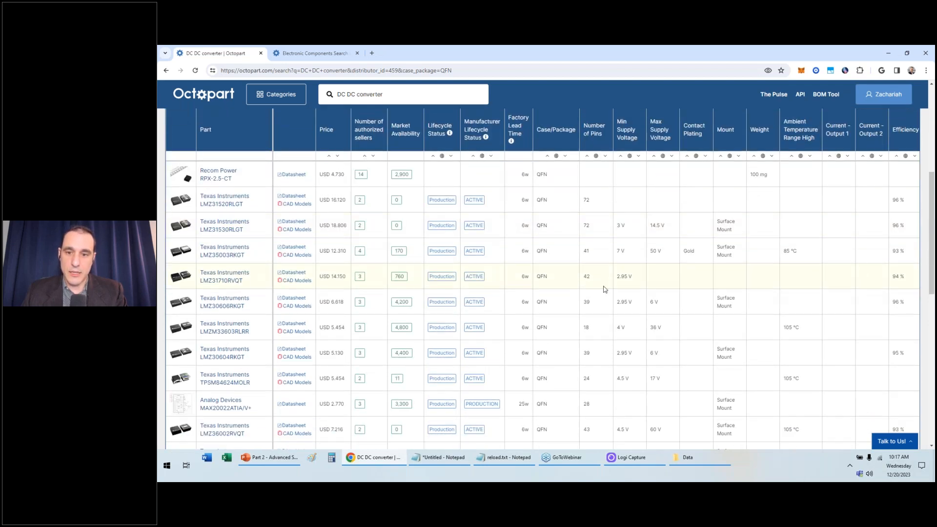
scroll(605, 289, down, 2)
scroll(617, 272, up, 5)
scroll(628, 226, down, 2)
click(664, 223)
scroll(485, 204, down, 5)
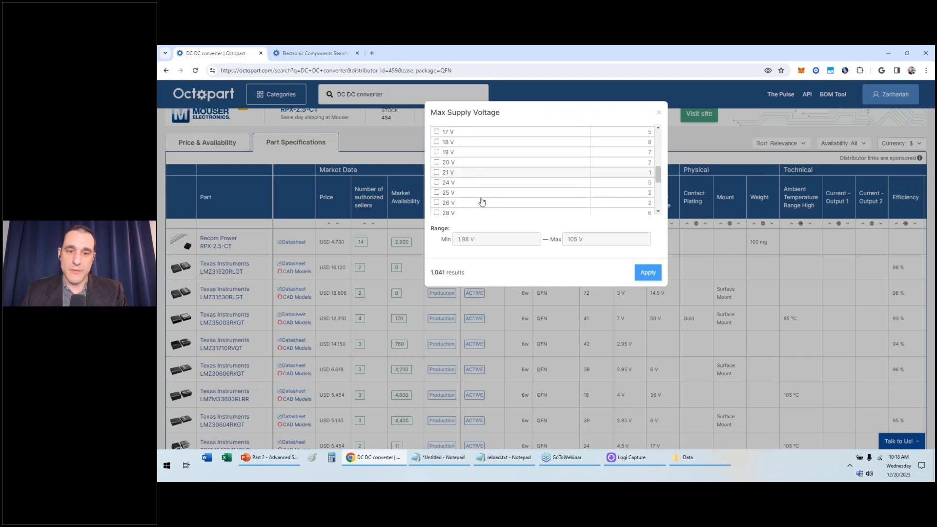
click(571, 336)
Step: Examine the output, packaging, switching frequency, topology and dimension columns of the part specifications table
scroll(571, 336, right, 10)
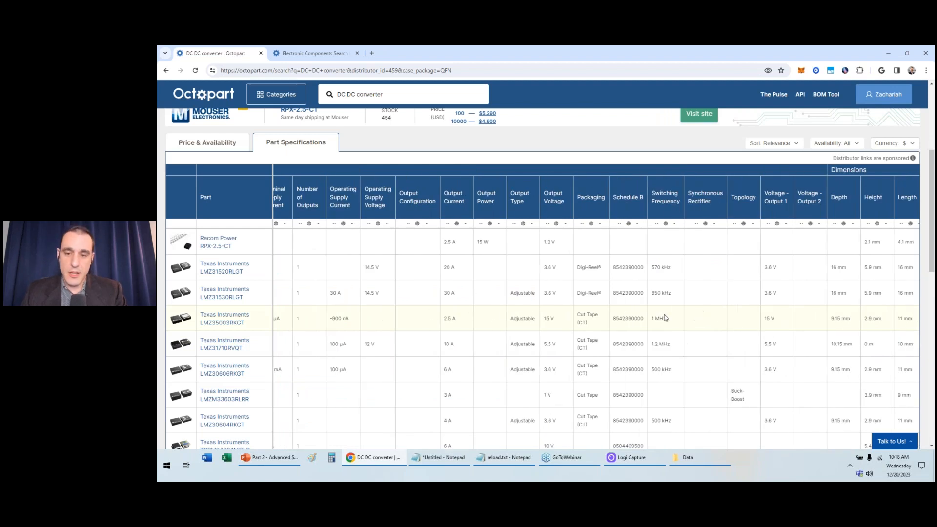
scroll(634, 317, down, 2)
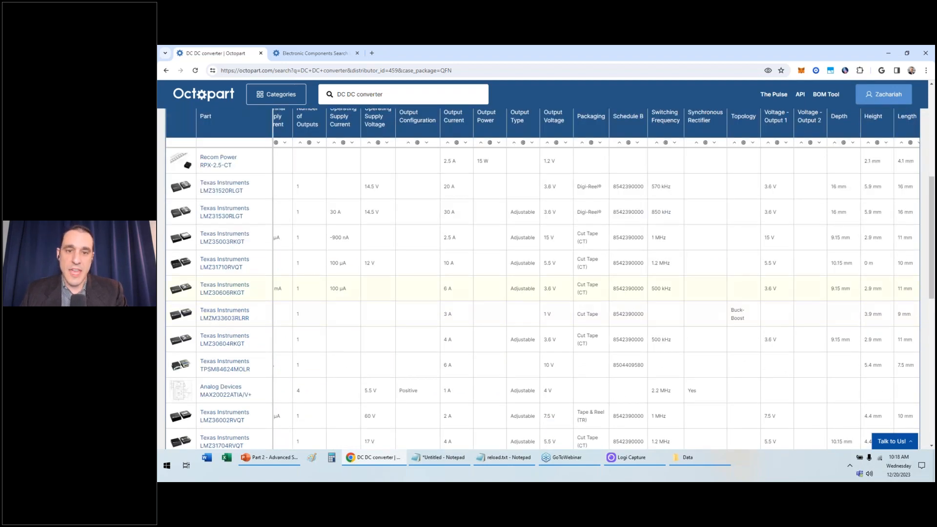
scroll(670, 277, right, 3)
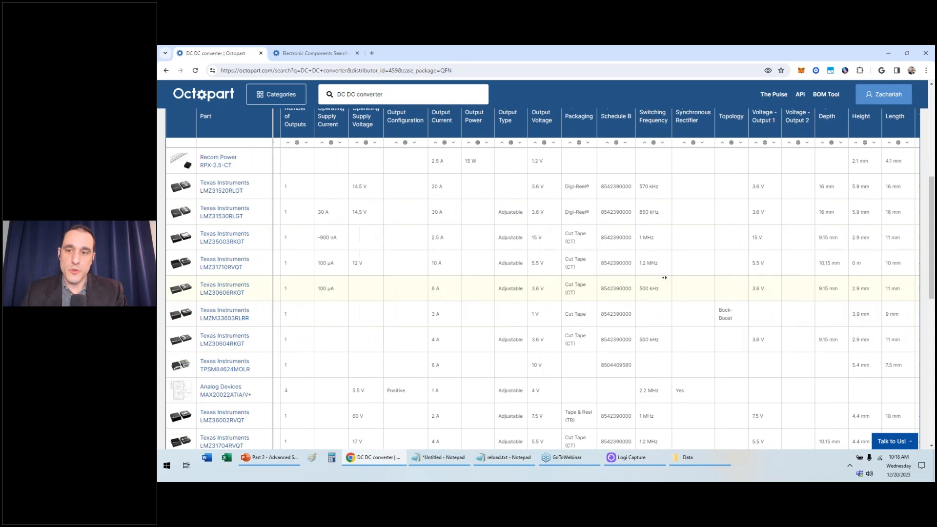
scroll(670, 277, right, 2)
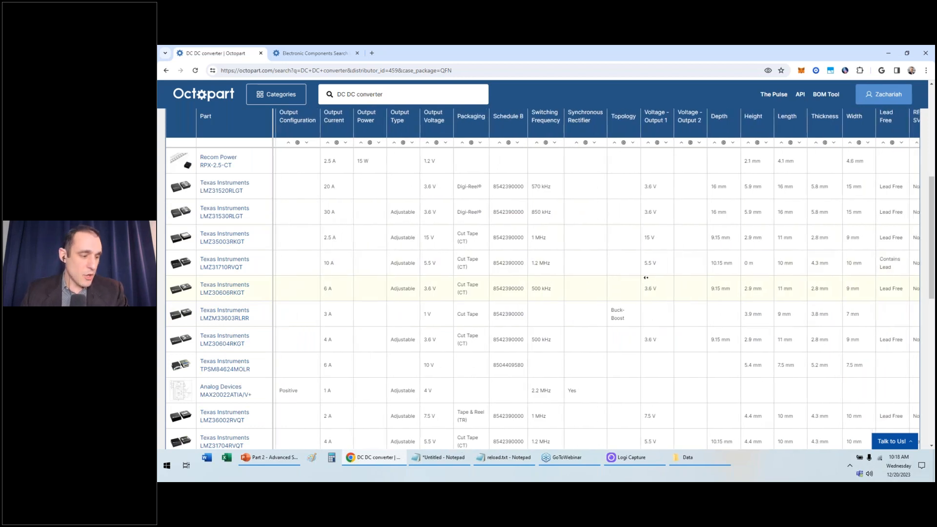
scroll(645, 278, left, 5)
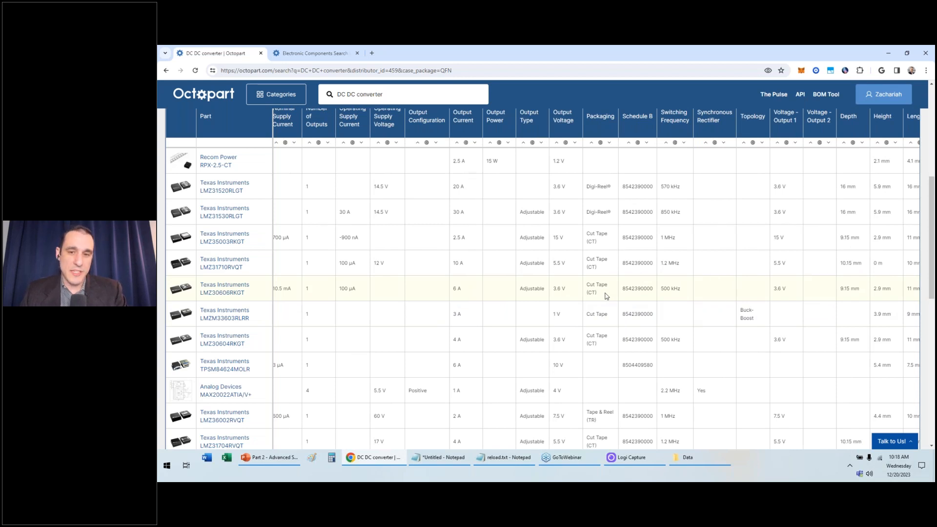
scroll(606, 295, up, 1)
scroll(606, 296, up, 2)
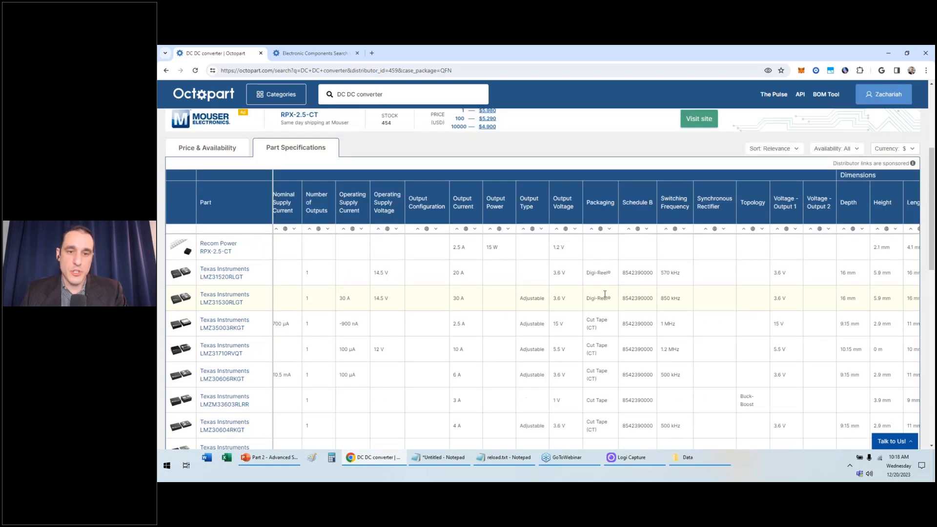
scroll(605, 295, up, 3)
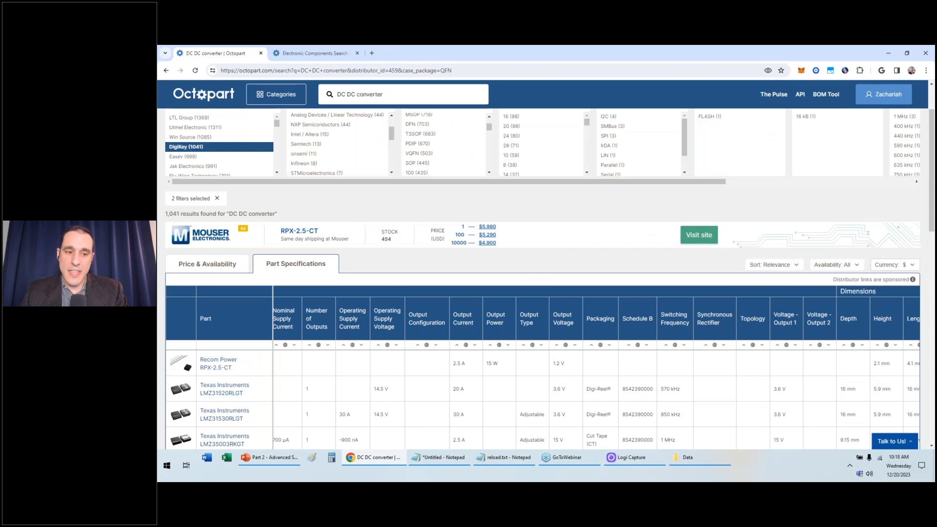
scroll(605, 294, down, 1)
scroll(599, 287, down, 4)
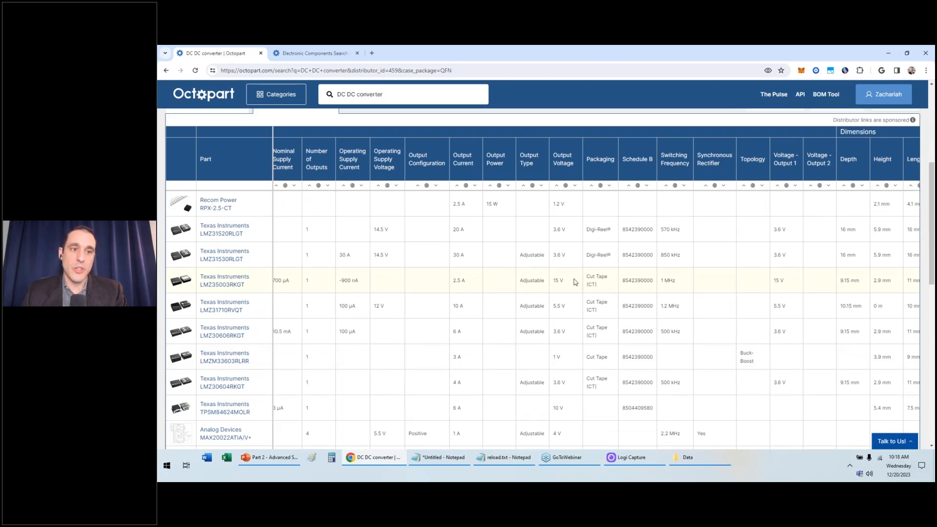
Step: Highlight the result count above the table and view the Output Voltage filter options without applying any
scroll(527, 263, up, 2)
drag(179, 132, 201, 132)
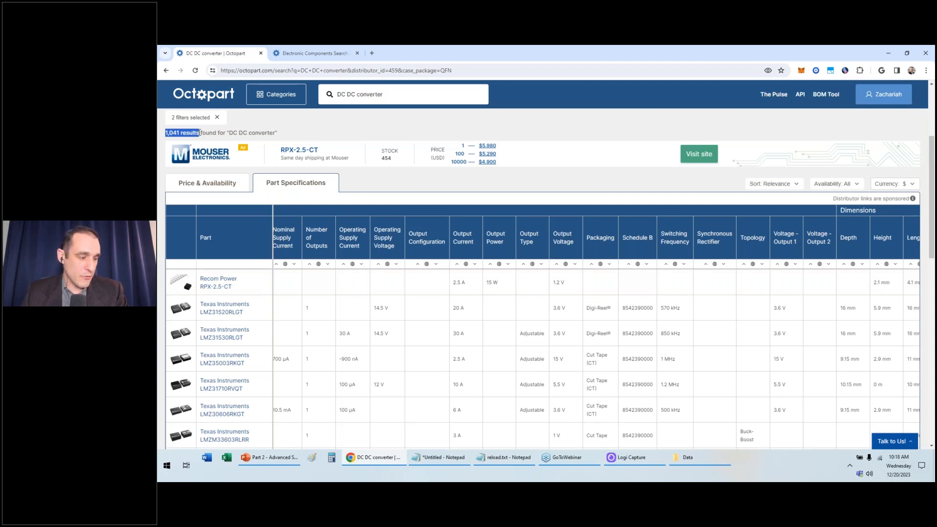
click(364, 134)
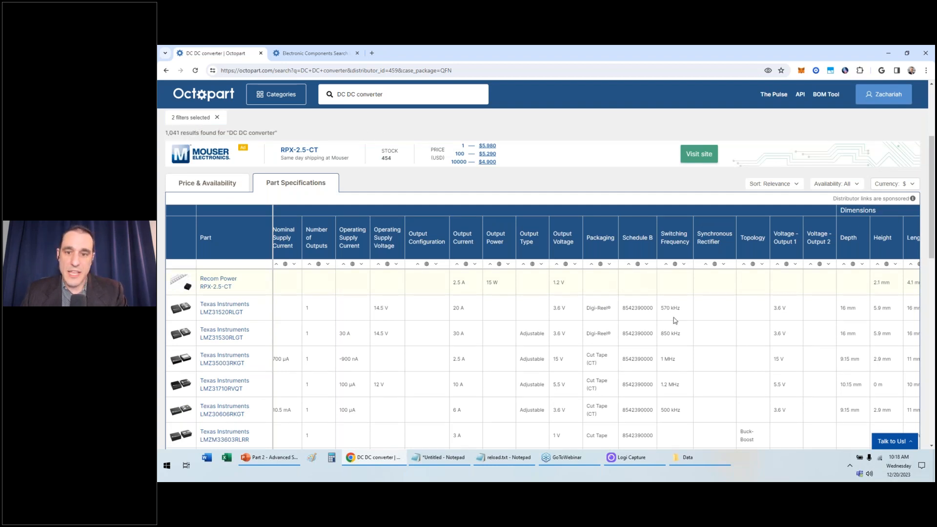
click(565, 265)
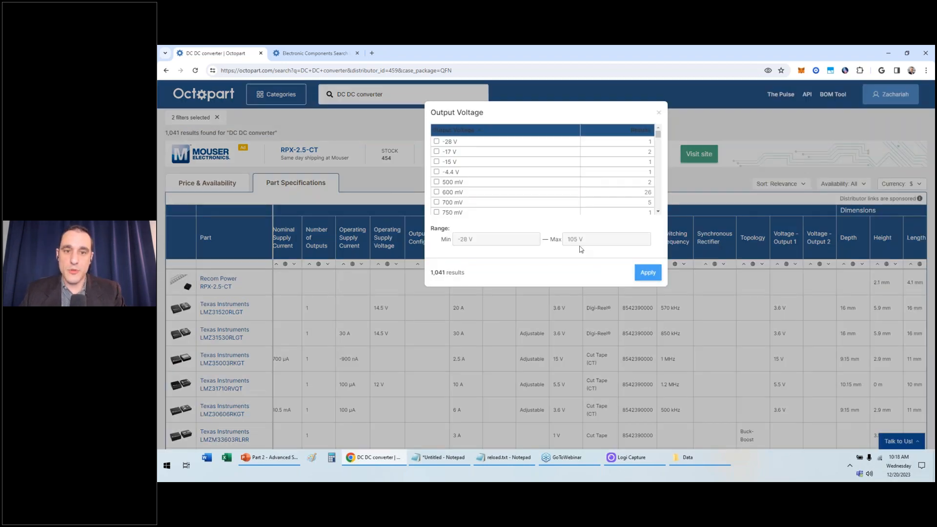
key(Escape)
Step: Open the part page of the Texas Instruments LMZ31520RLGT from the results
scroll(551, 253, up, 3)
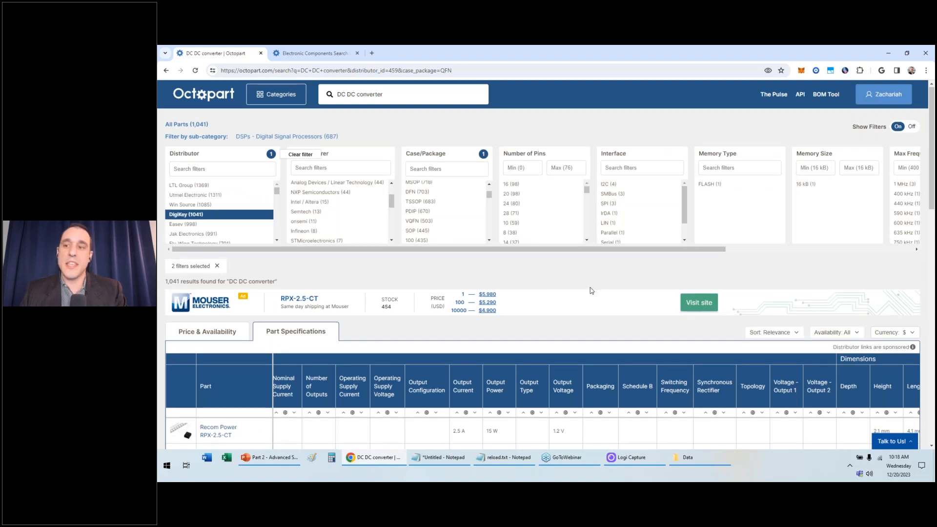
scroll(591, 291, down, 2)
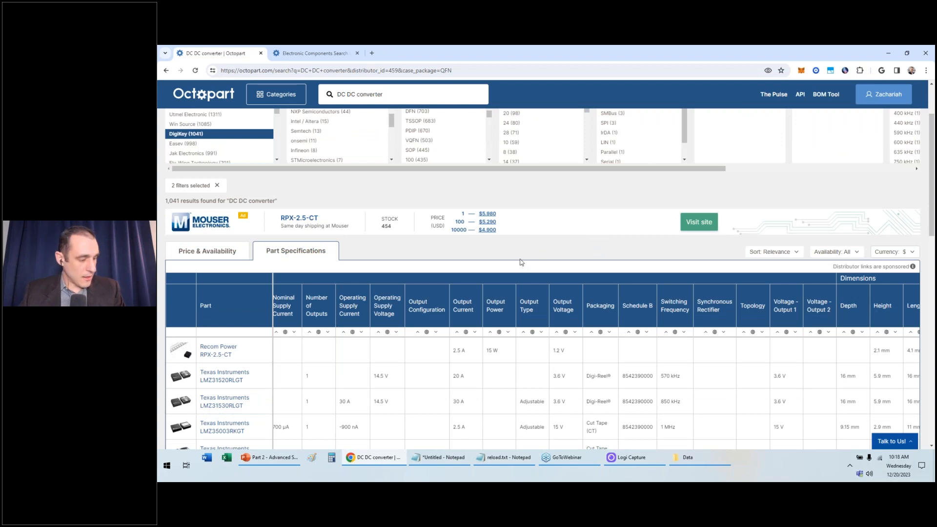
scroll(498, 238, up, 2)
scroll(373, 362, down, 2)
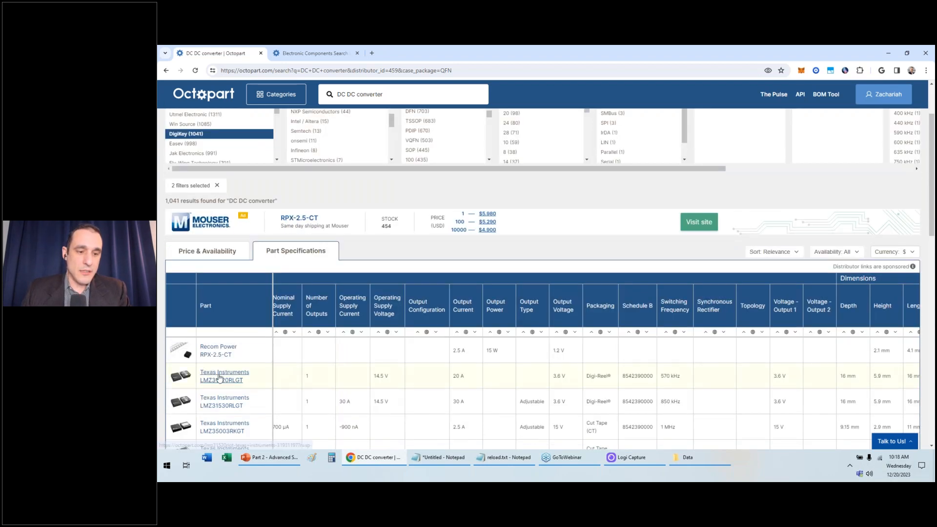
click(374, 363)
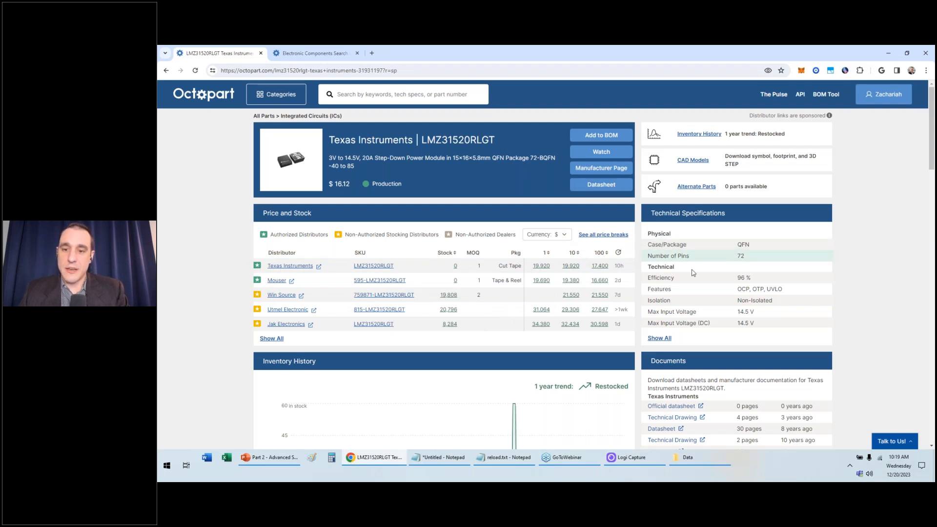
Step: In the part's CAD models, preview the EE Concierge symbol and footprint and view its available download formats
scroll(694, 273, down, 4)
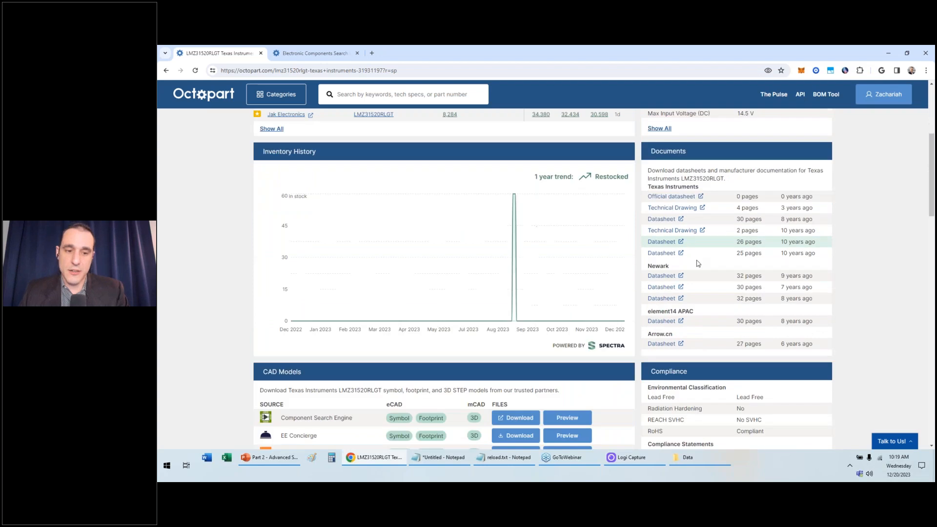
scroll(698, 264, down, 1)
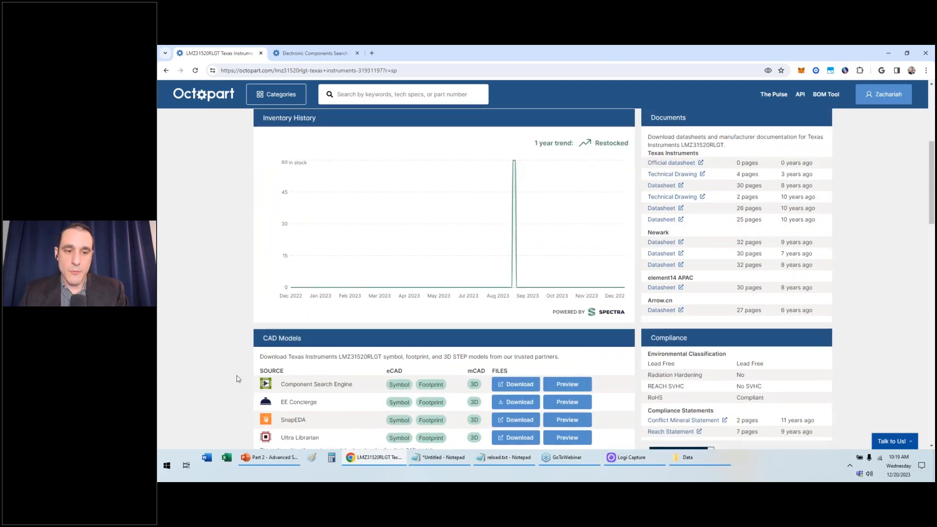
scroll(235, 373, down, 1)
scroll(234, 371, down, 1)
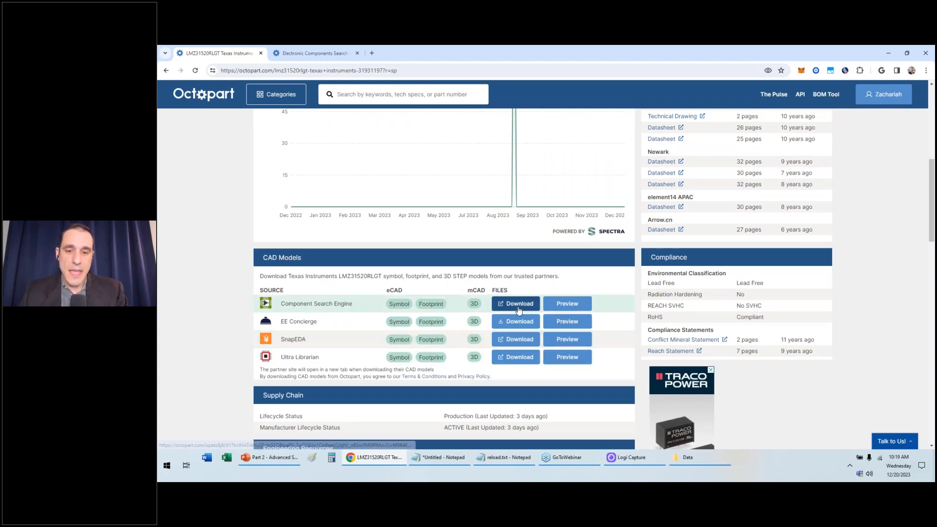
click(565, 322)
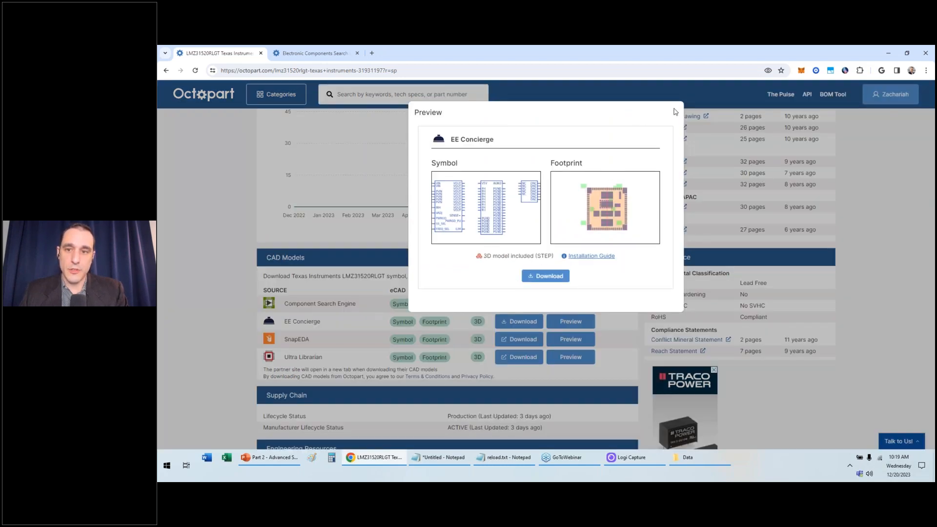
click(675, 114)
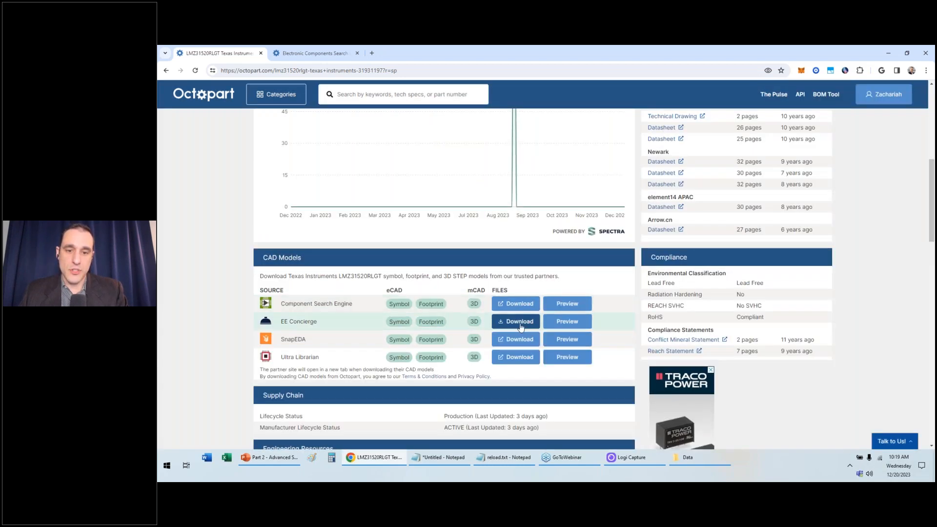
click(518, 321)
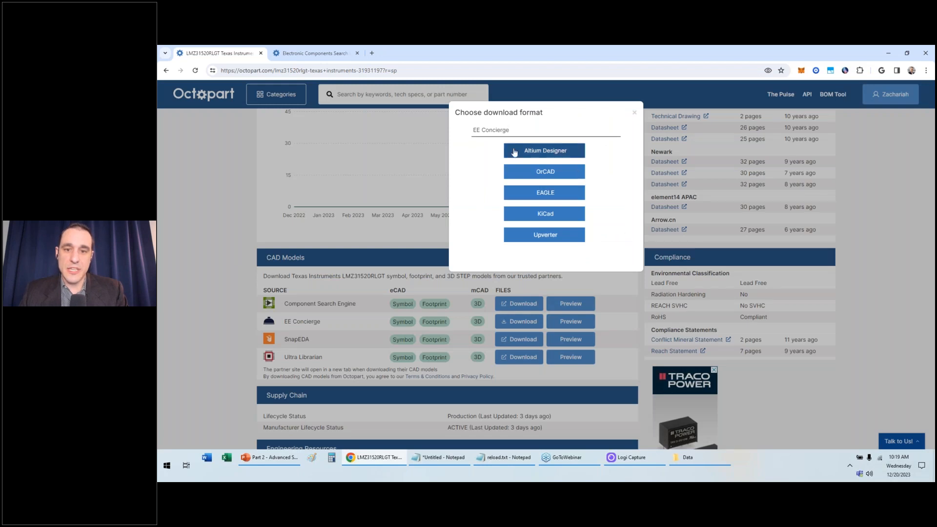
click(635, 113)
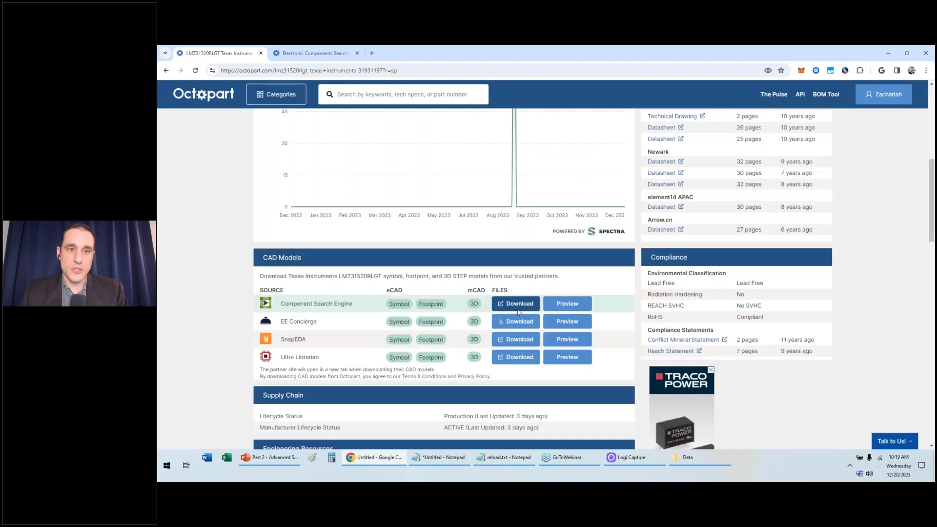
Step: Open the Component Search Engine download page for the part's CAD models, view it, and close it to return to the part page
click(518, 310)
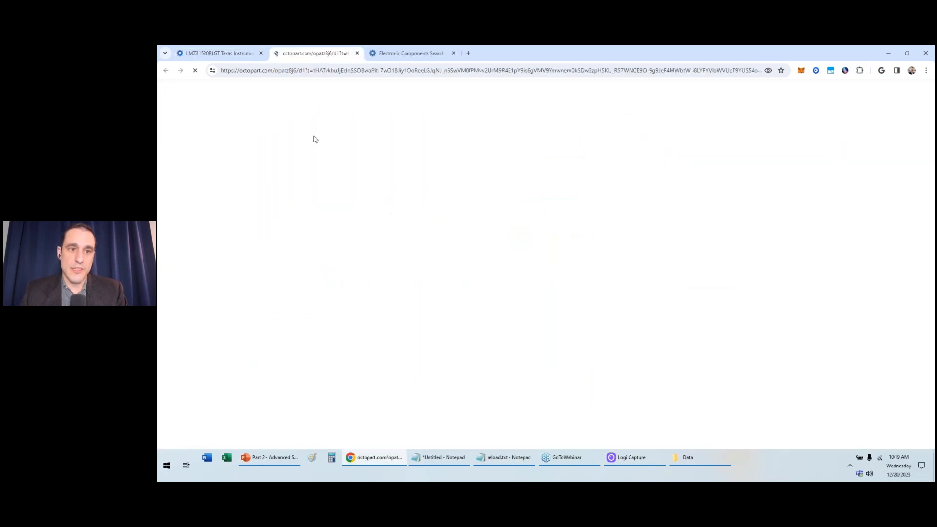
click(232, 58)
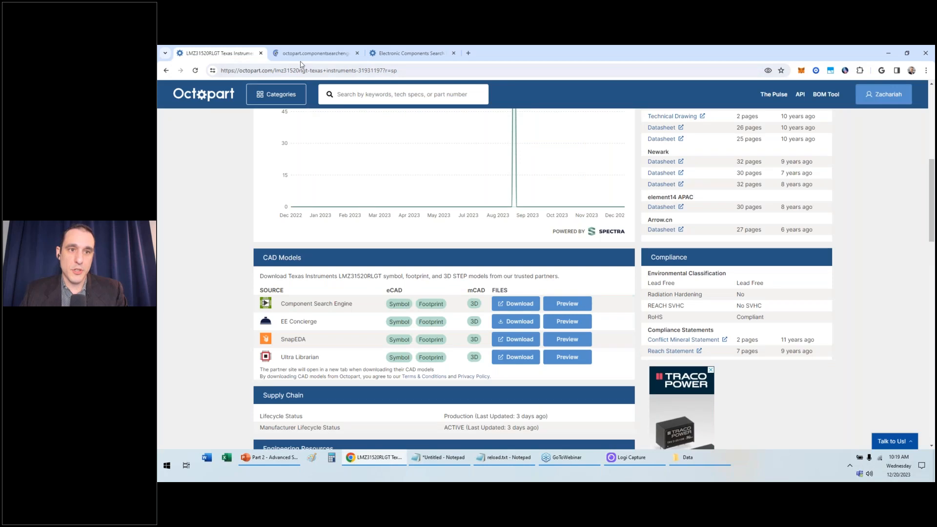
click(350, 52)
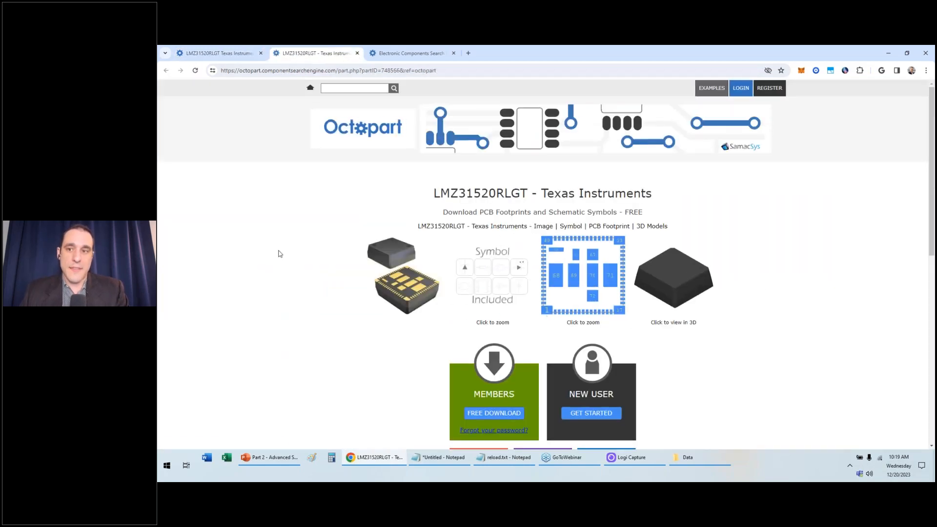
click(357, 53)
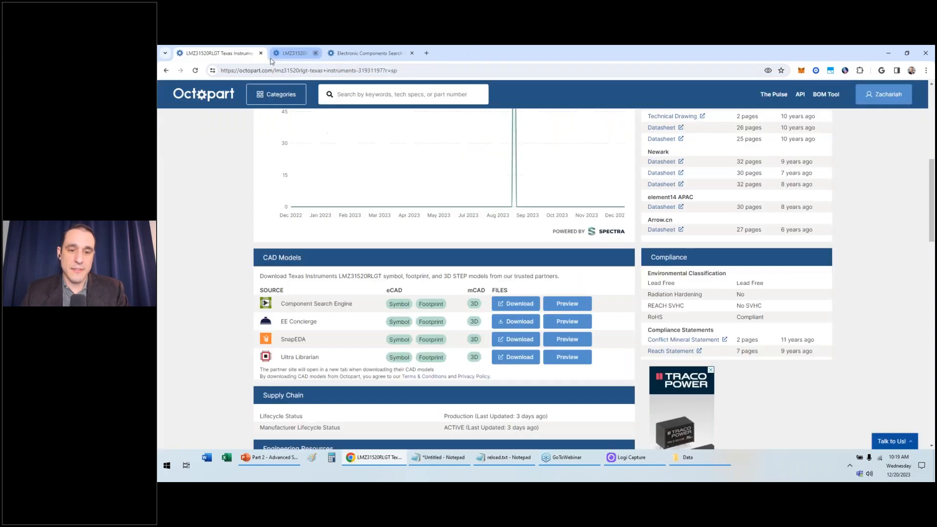
Step: Examine the part's engineering resources, manufacturer and distributor documents, and technical specifications
scroll(445, 278, down, 1)
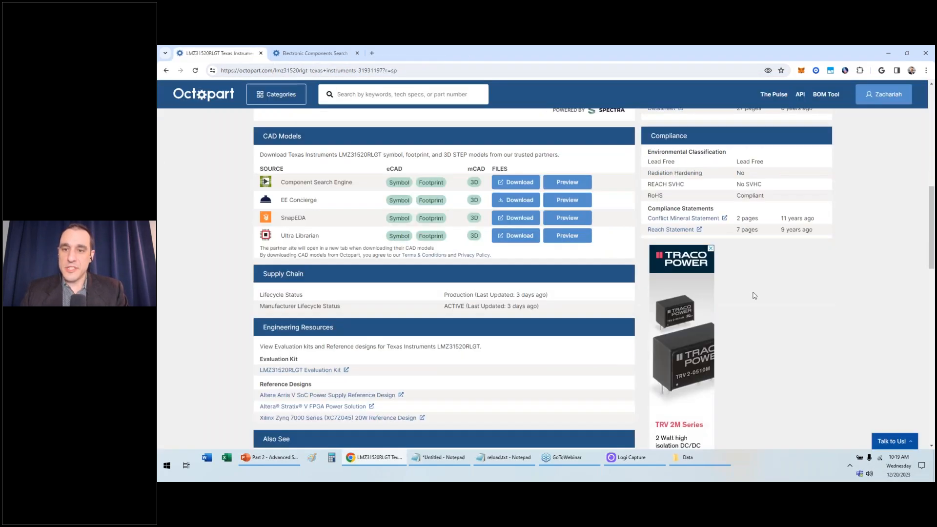
scroll(213, 112, up, 3)
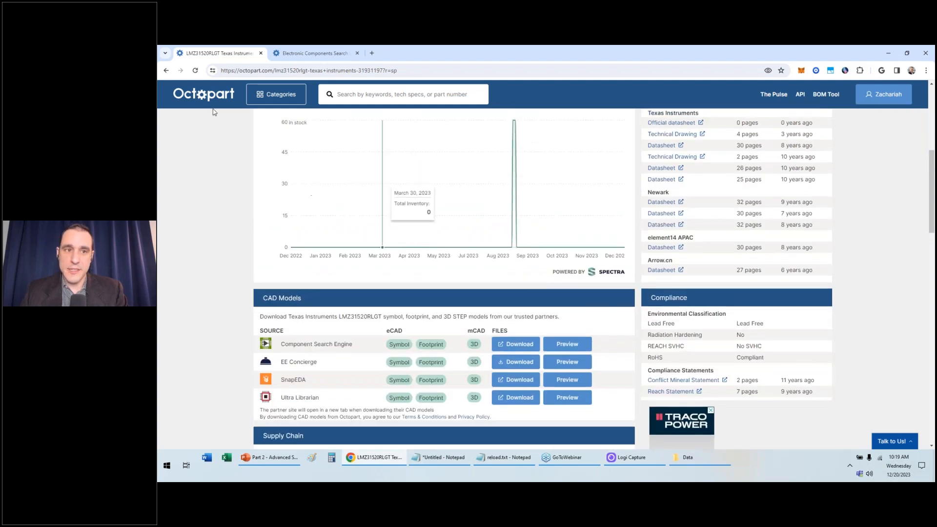
scroll(640, 256, up, 2)
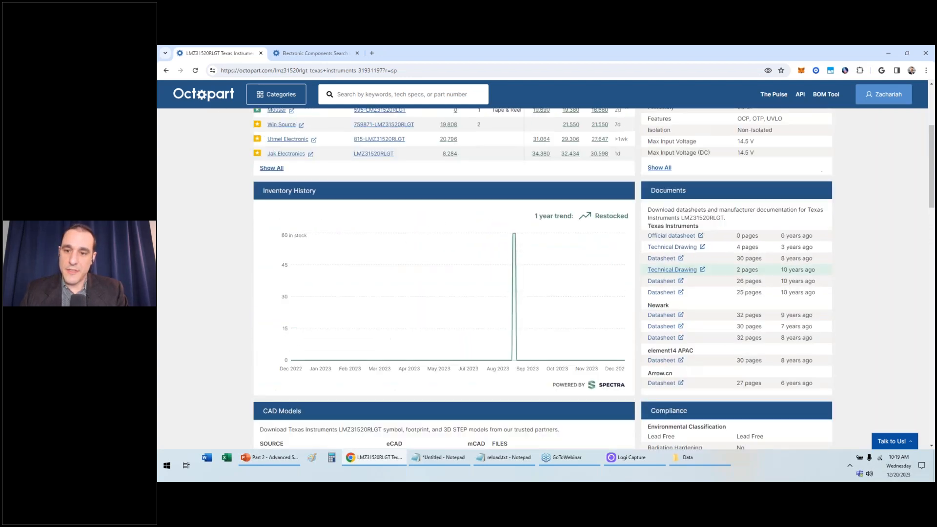
scroll(676, 269, up, 1)
scroll(678, 241, down, 1)
scroll(703, 313, up, 1)
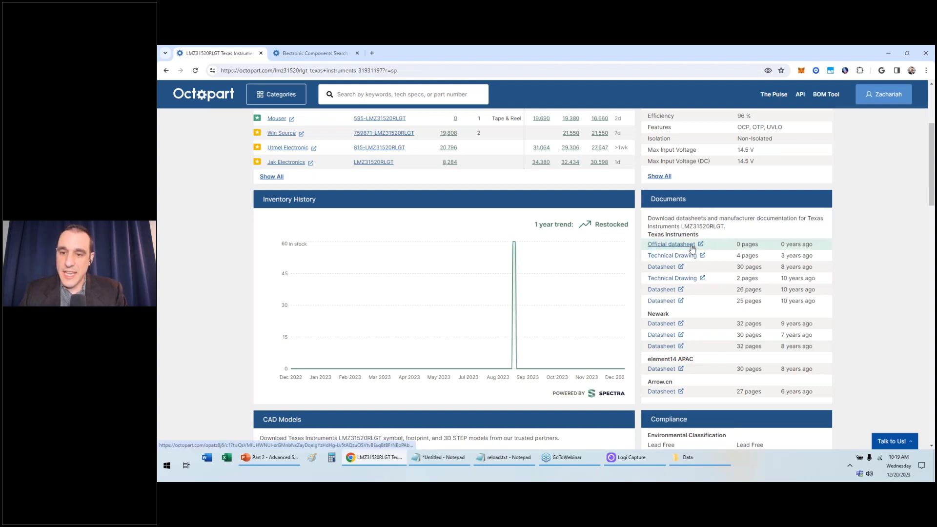
scroll(745, 275, up, 2)
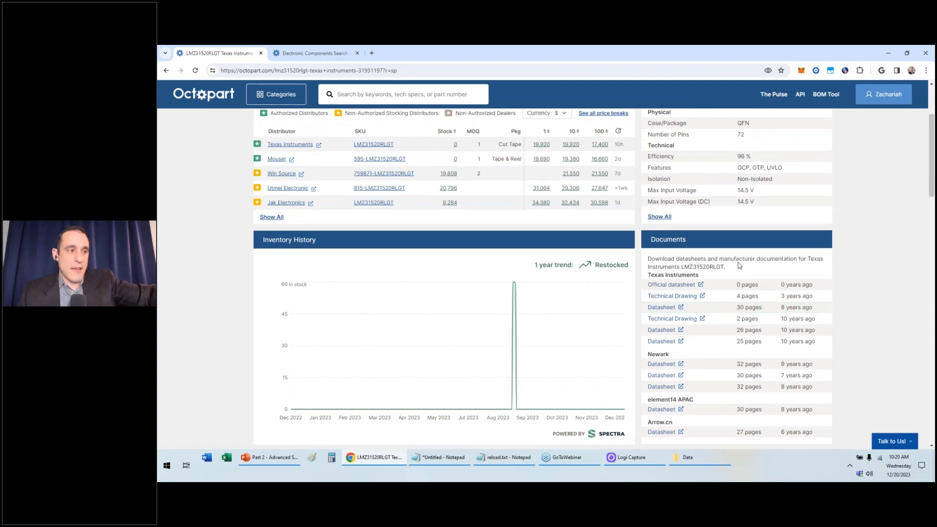
scroll(745, 275, up, 1)
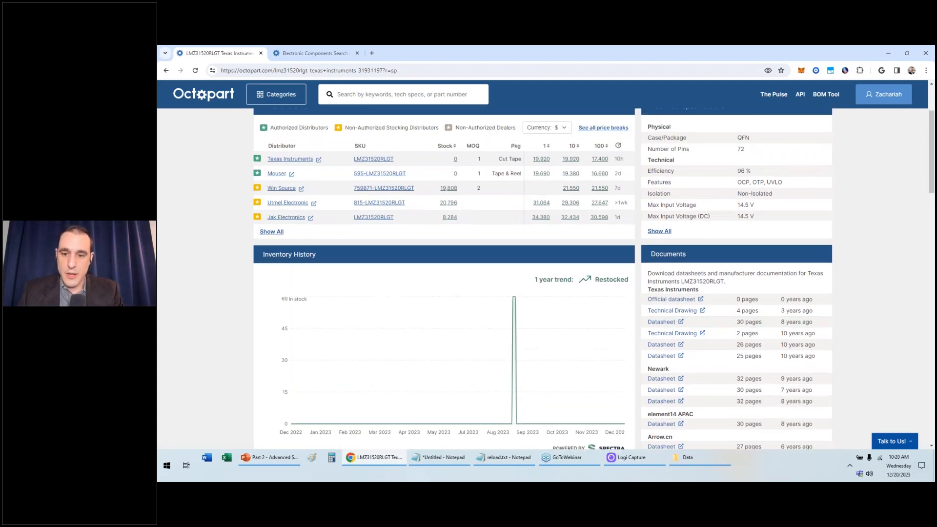
scroll(746, 275, down, 1)
scroll(746, 275, up, 3)
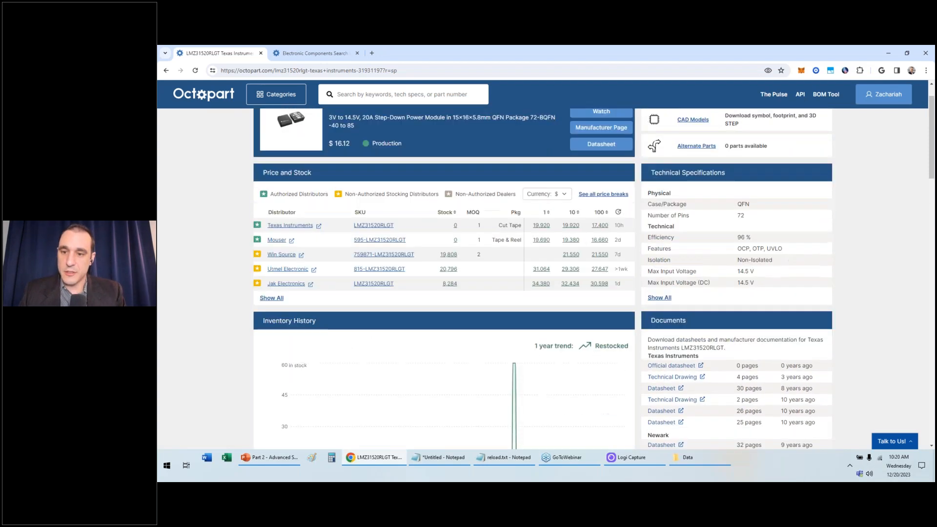
scroll(727, 303, up, 1)
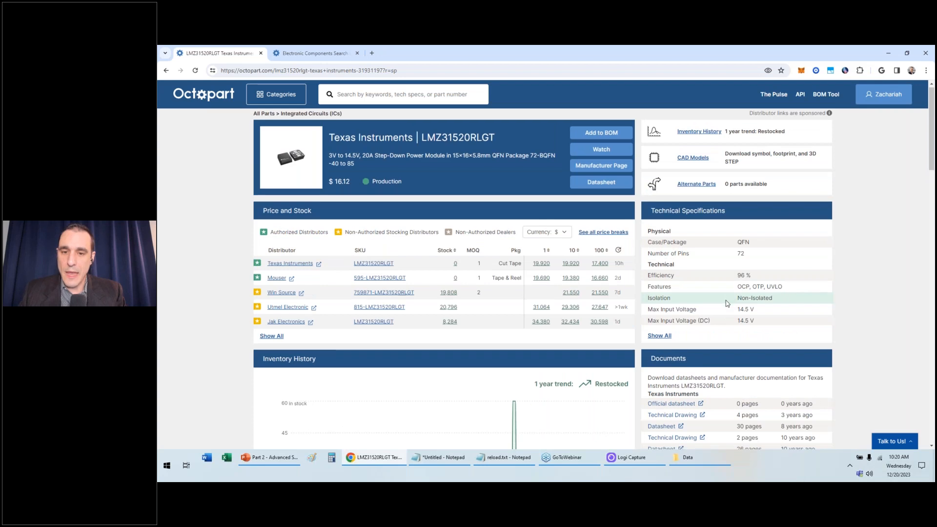
Step: Inspect the August 2023 stock peak in the part's Inventory History chart
scroll(725, 300, down, 4)
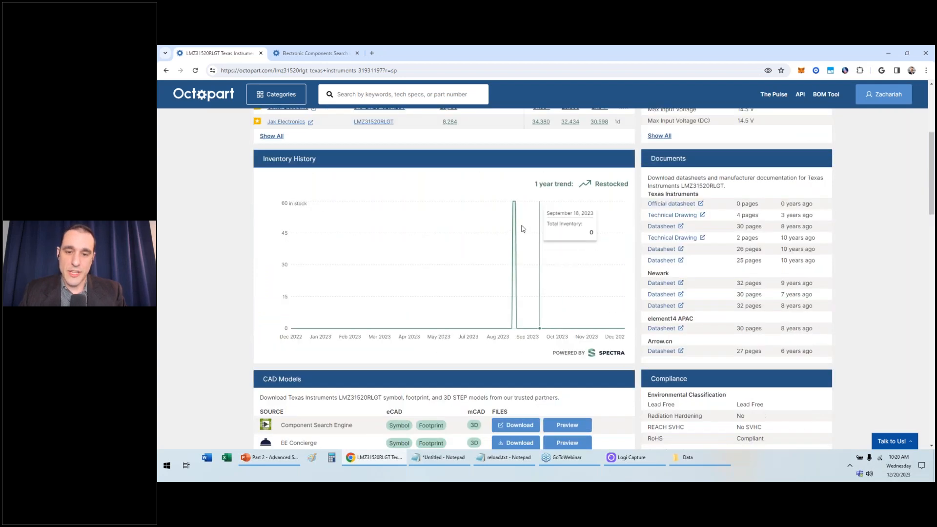
mouse_move(515, 296)
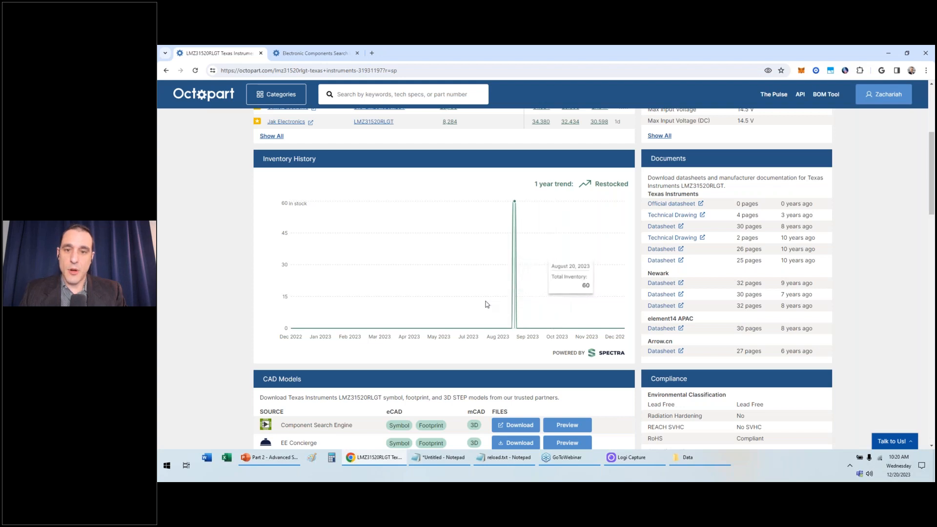
mouse_move(601, 225)
mouse_move(515, 274)
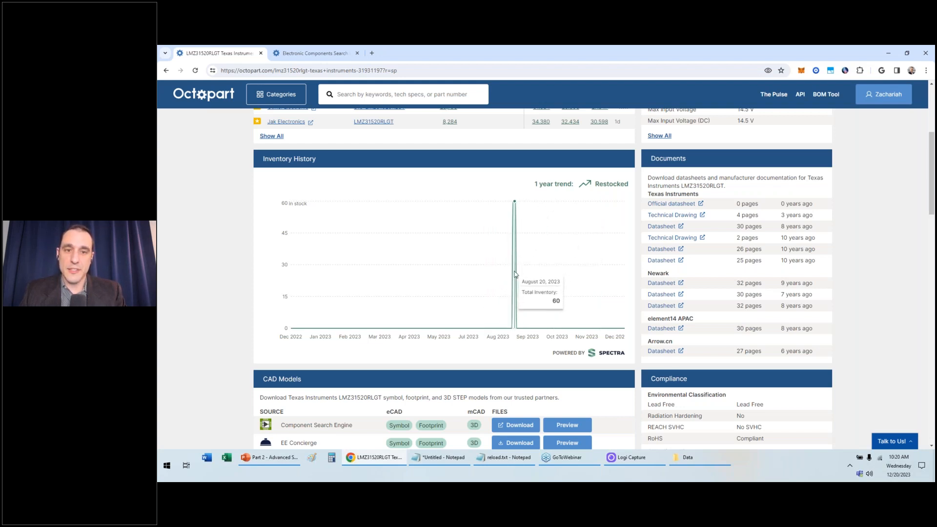
Step: Show all distributors under Price and Stock and examine the full list of their stock levels and prices
scroll(516, 274, up, 1)
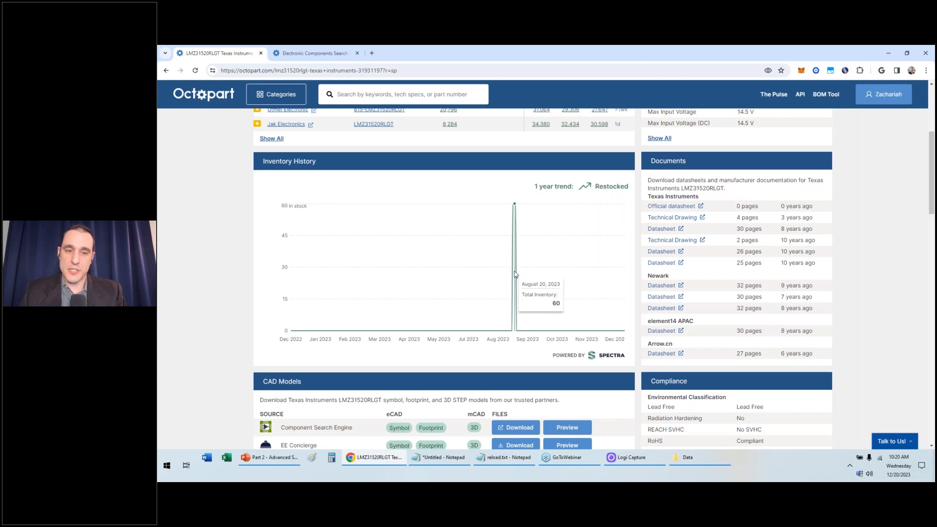
scroll(516, 275, up, 1)
scroll(515, 274, up, 2)
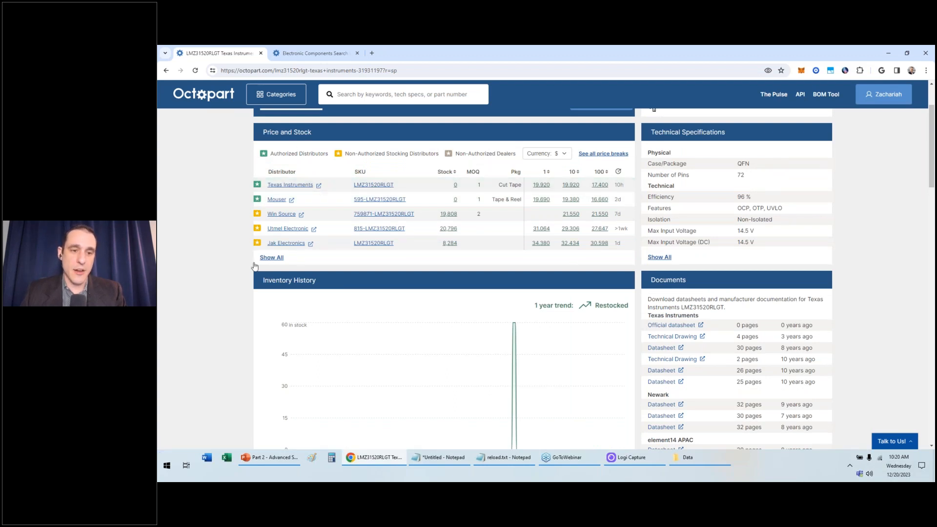
click(271, 257)
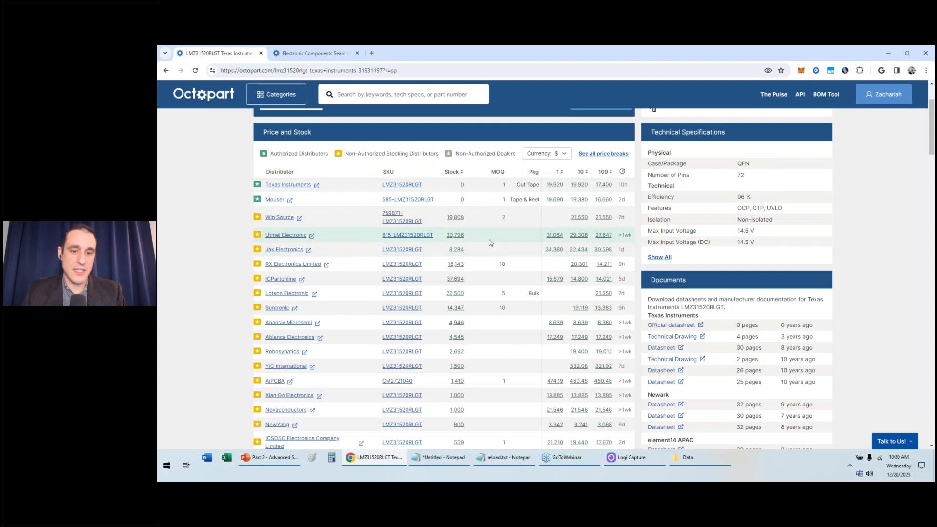
scroll(484, 205, down, 1)
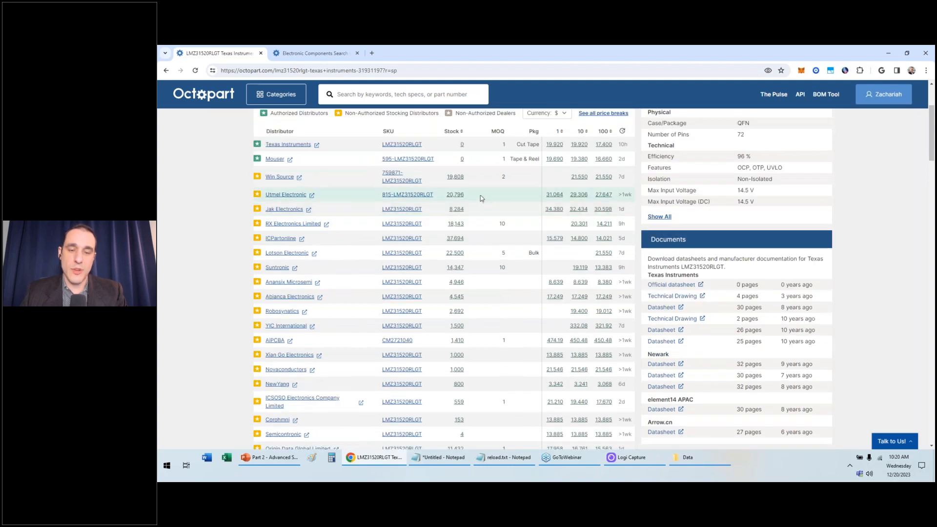
scroll(481, 200, down, 2)
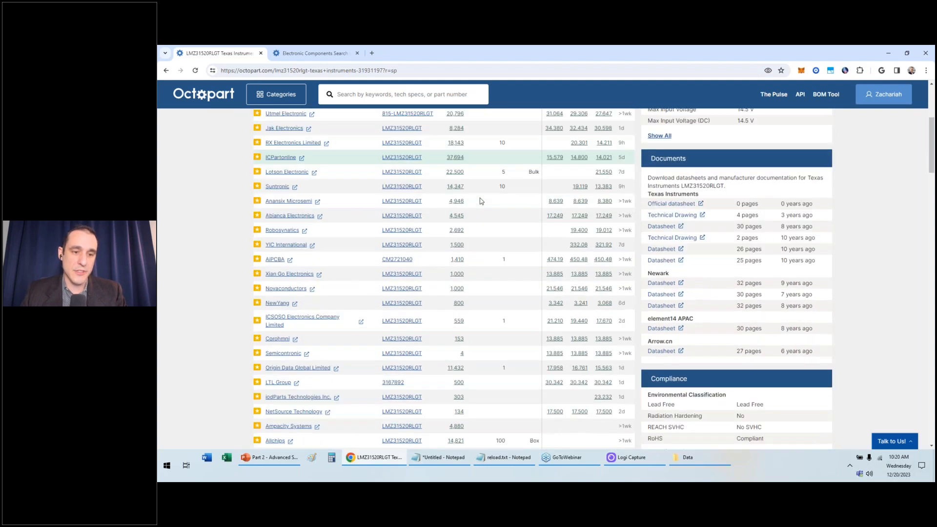
scroll(481, 201, down, 4)
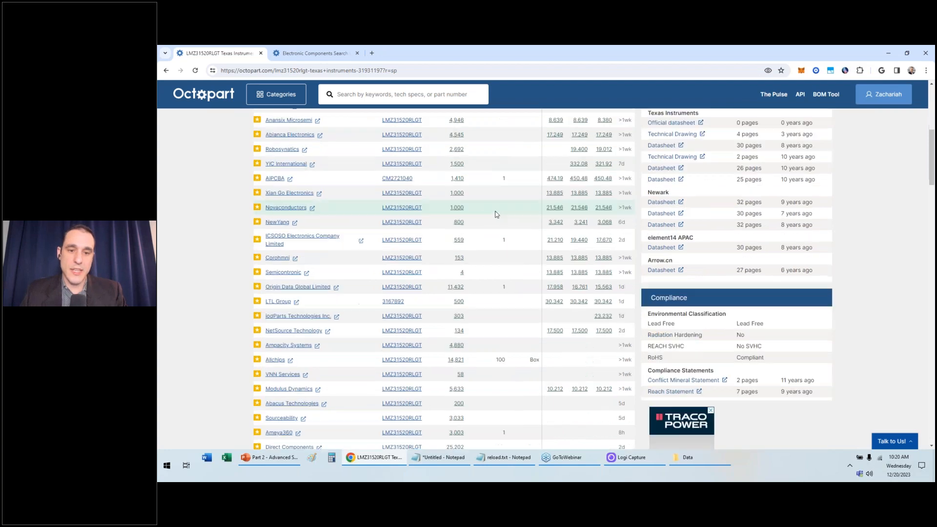
scroll(487, 229, up, 4)
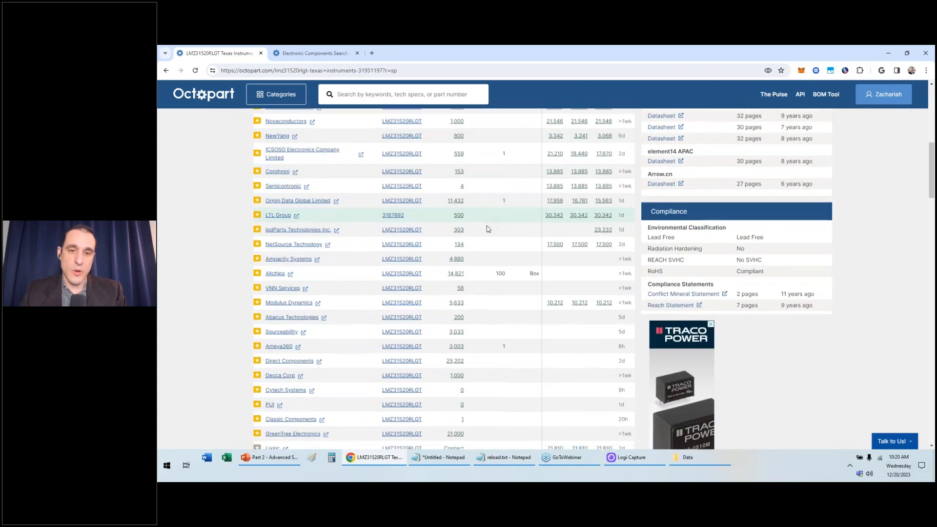
scroll(486, 230, up, 2)
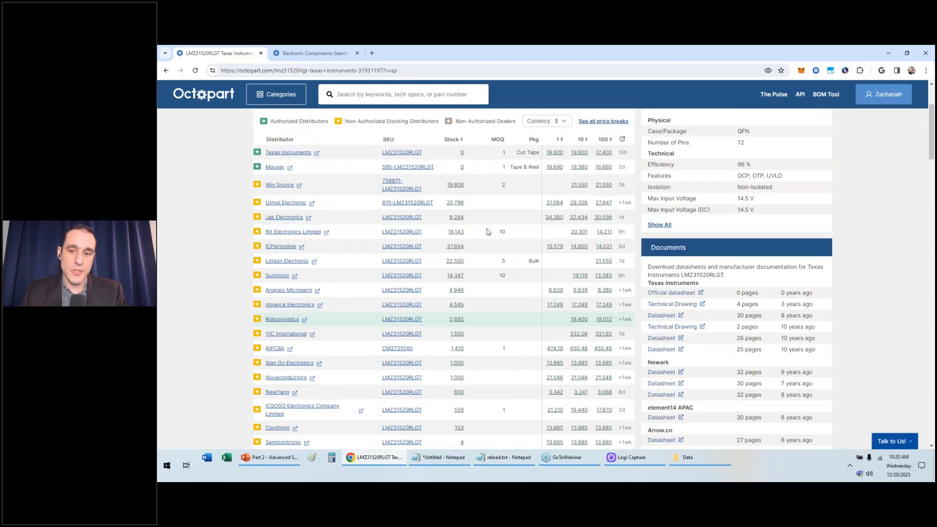
Step: Review the part page's supply chain, engineering resources, related part, images and alias sections, plus its documents and compliance information
scroll(488, 231, down, 10)
scroll(488, 233, down, 3)
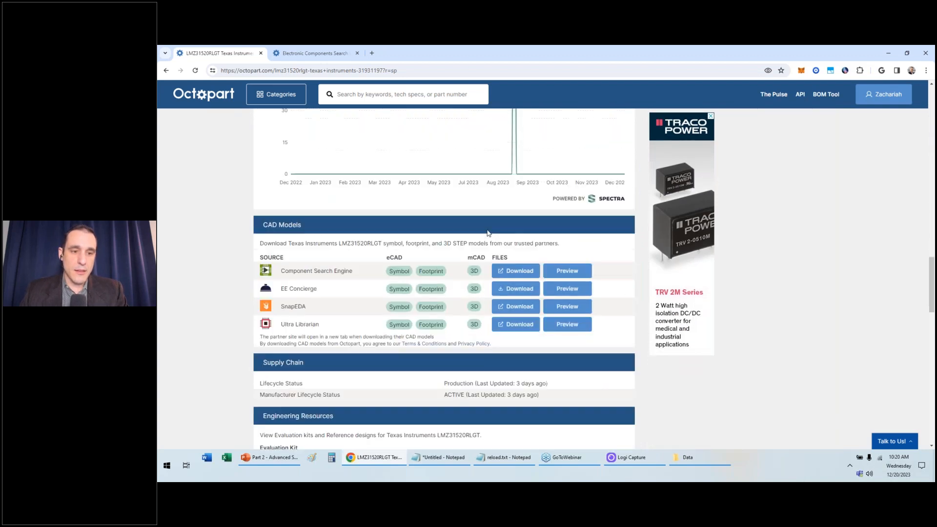
scroll(488, 233, down, 5)
scroll(506, 251, up, 1)
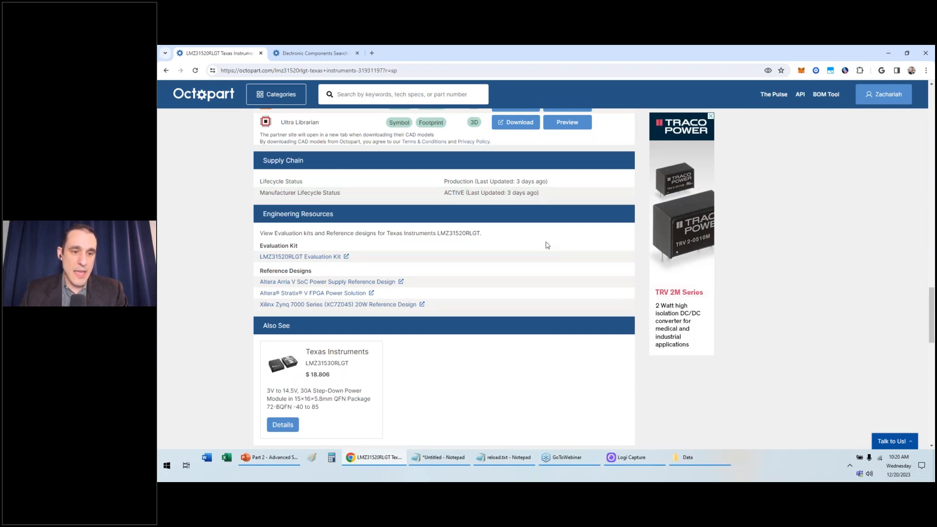
scroll(547, 245, down, 1)
scroll(547, 245, down, 3)
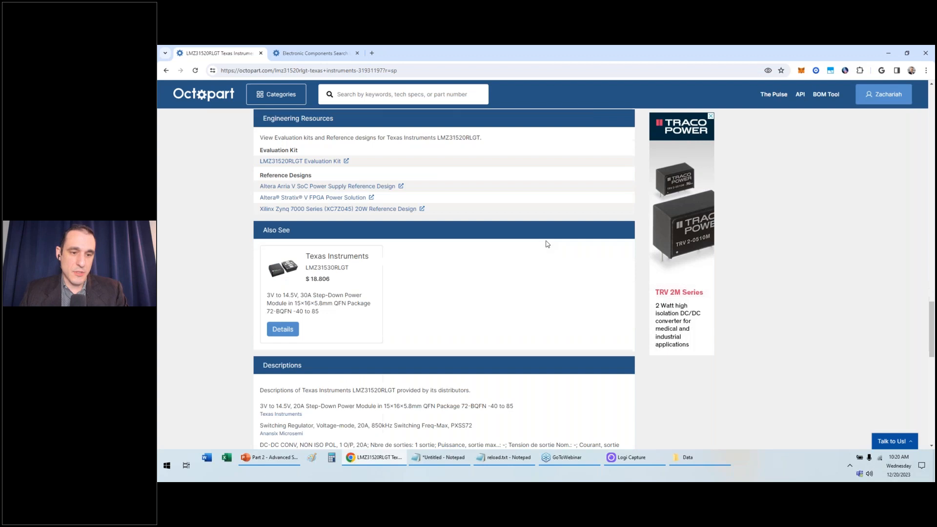
scroll(419, 324, down, 10)
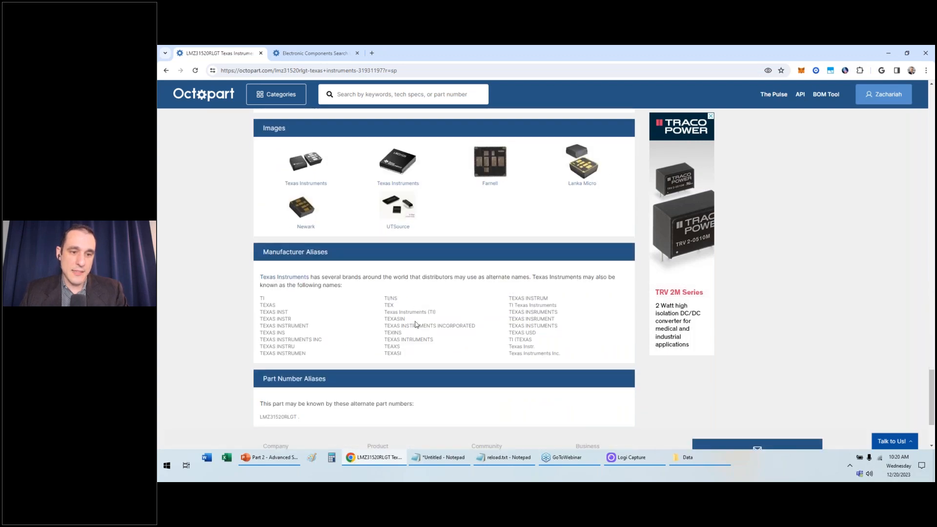
scroll(419, 324, up, 15)
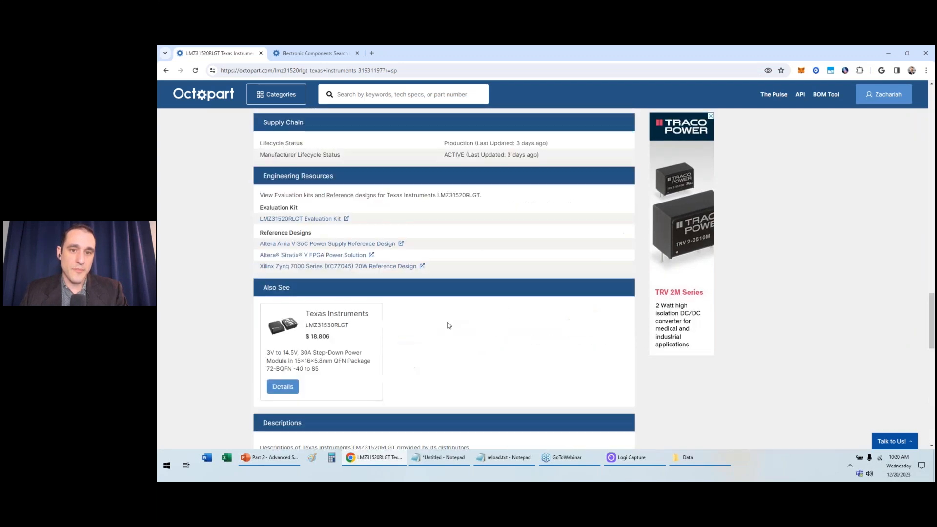
scroll(724, 343, up, 8)
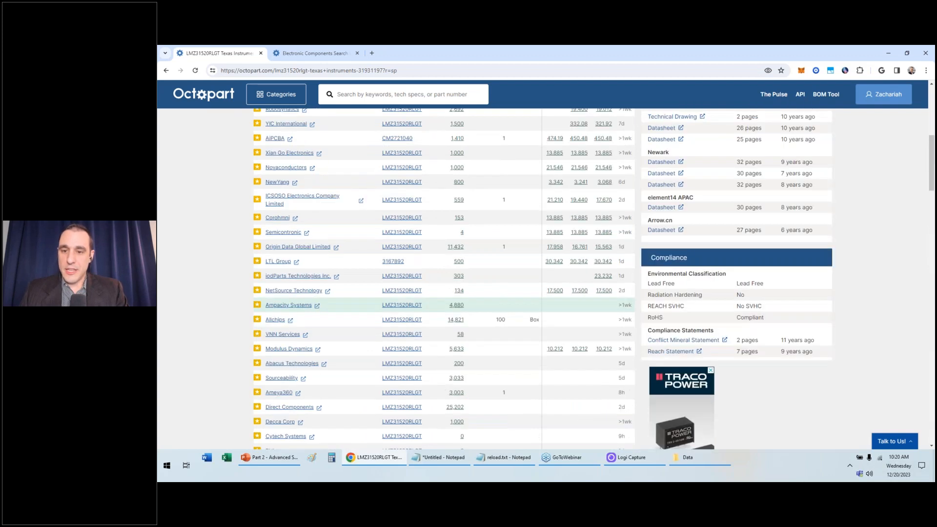
scroll(723, 343, up, 6)
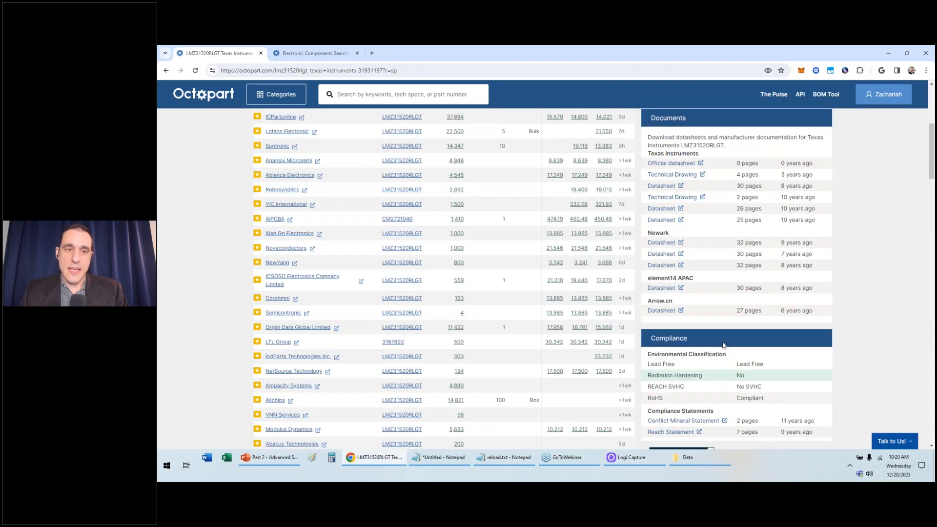
Step: Return to the DC DC converter results, examine the dimension and compliance columns, and open the Lead Free filter options
click(166, 71)
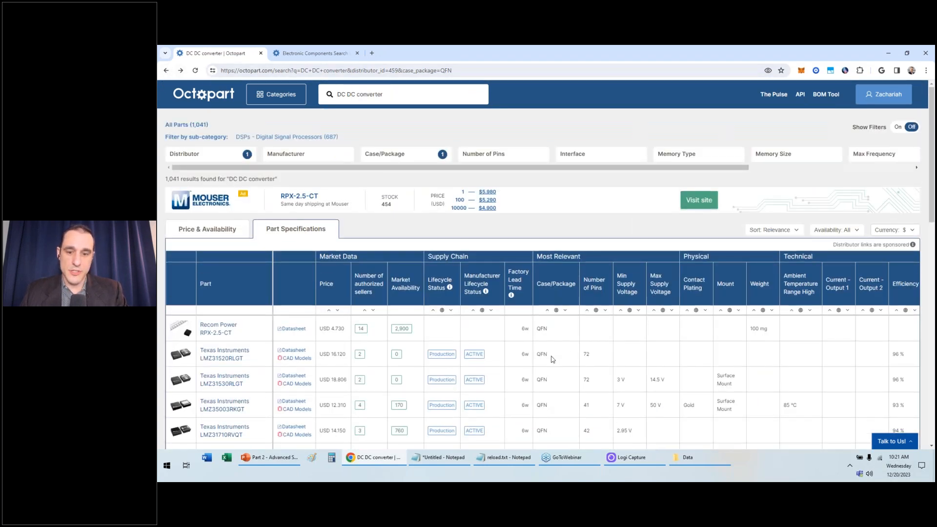
scroll(593, 352, right, 1)
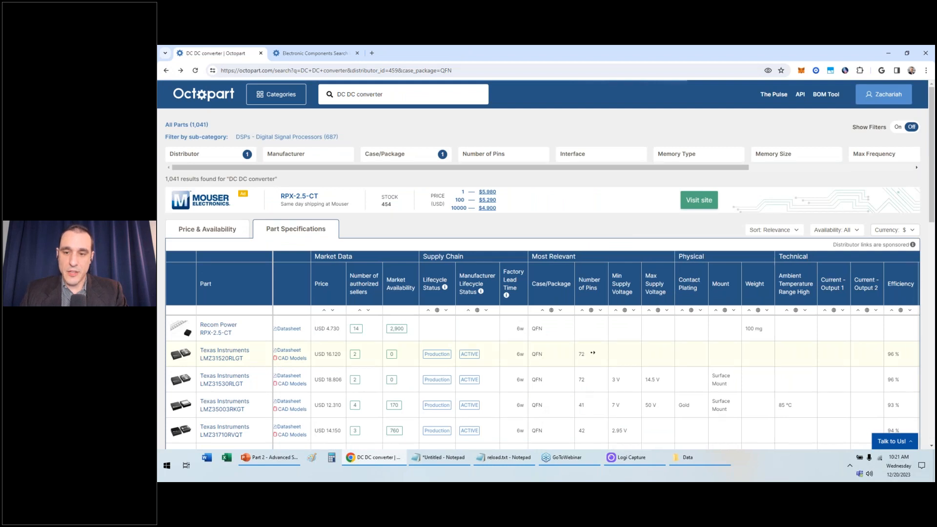
scroll(594, 352, right, 10)
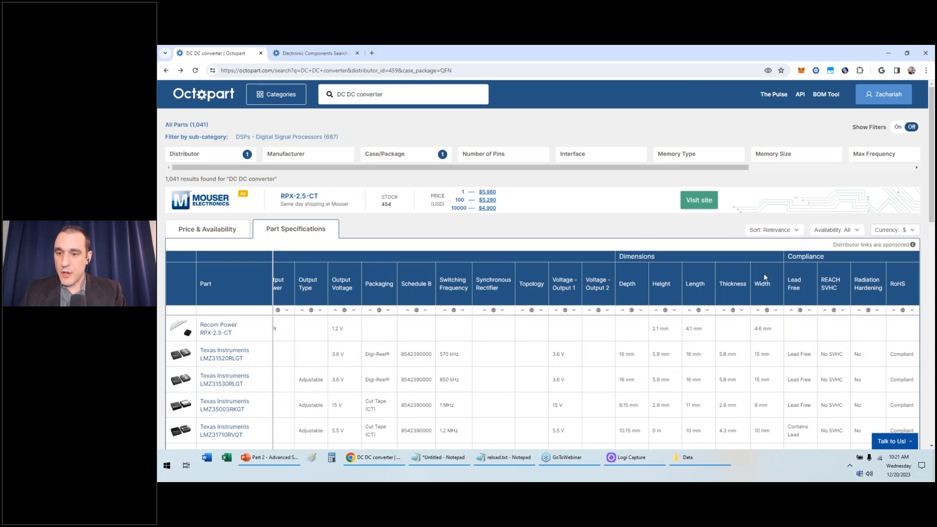
scroll(764, 277, down, 1)
scroll(813, 311, down, 1)
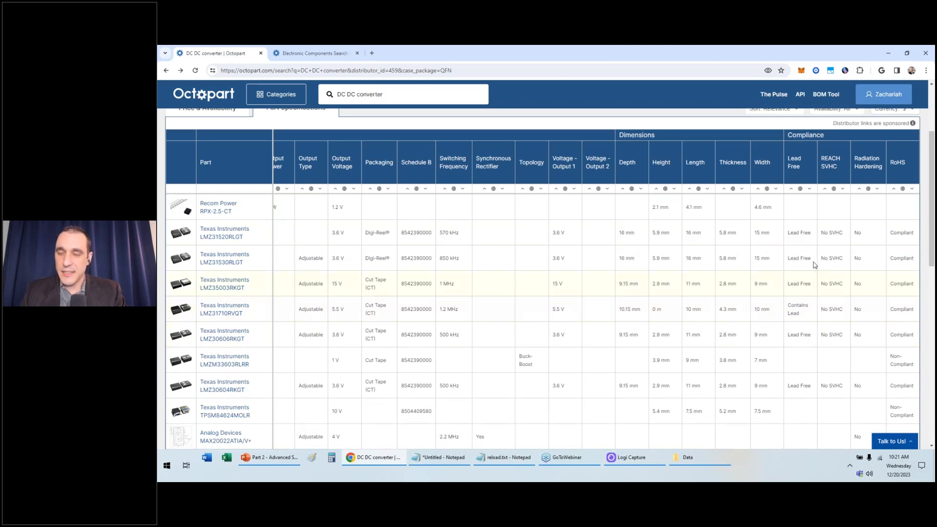
click(802, 190)
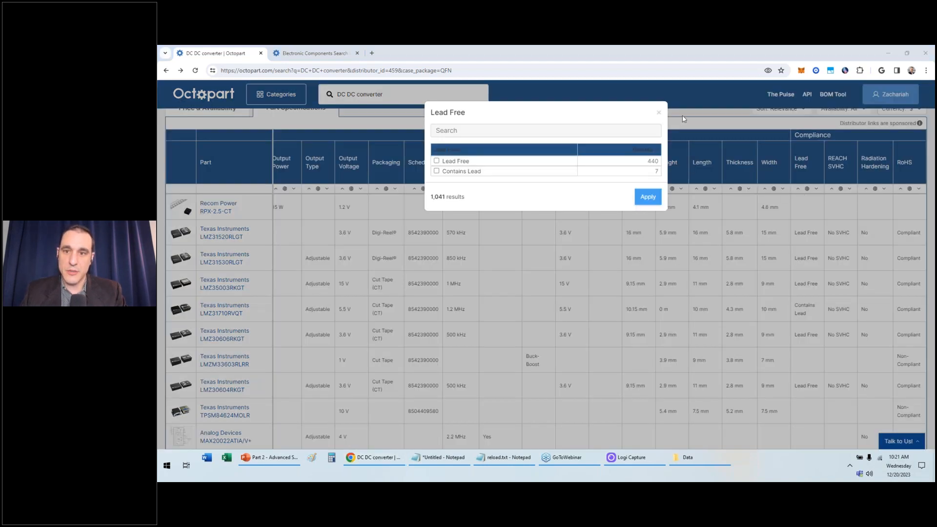
Step: Filter the DC DC converter results to Lead Free parts and look over the filtered specifications table
click(437, 161)
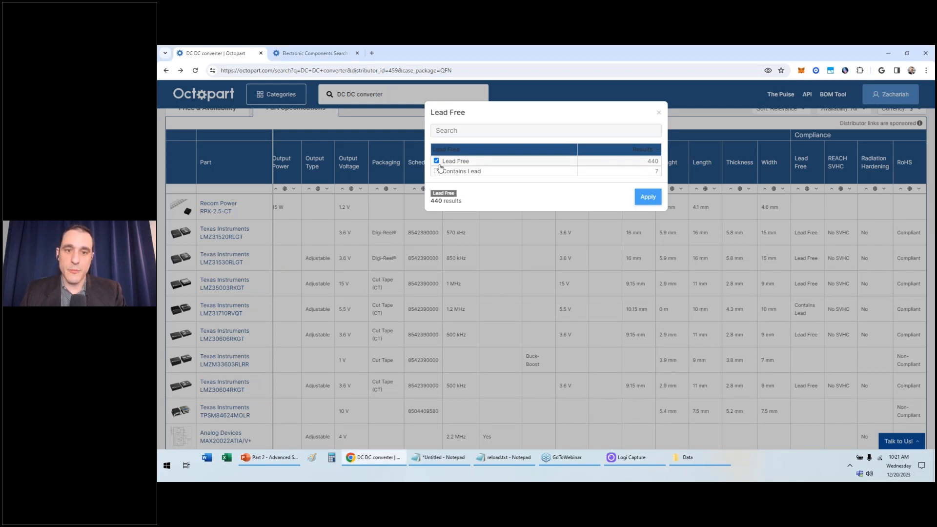
click(647, 198)
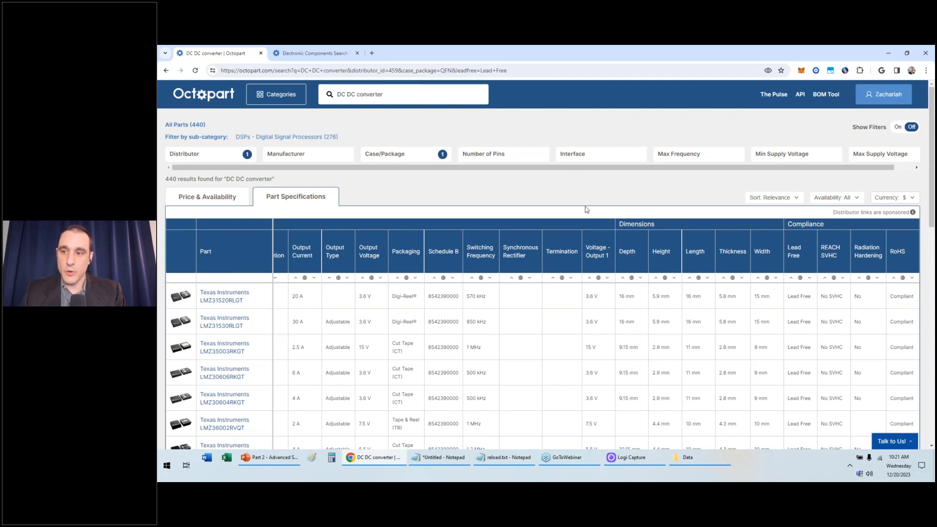
scroll(588, 195, down, 1)
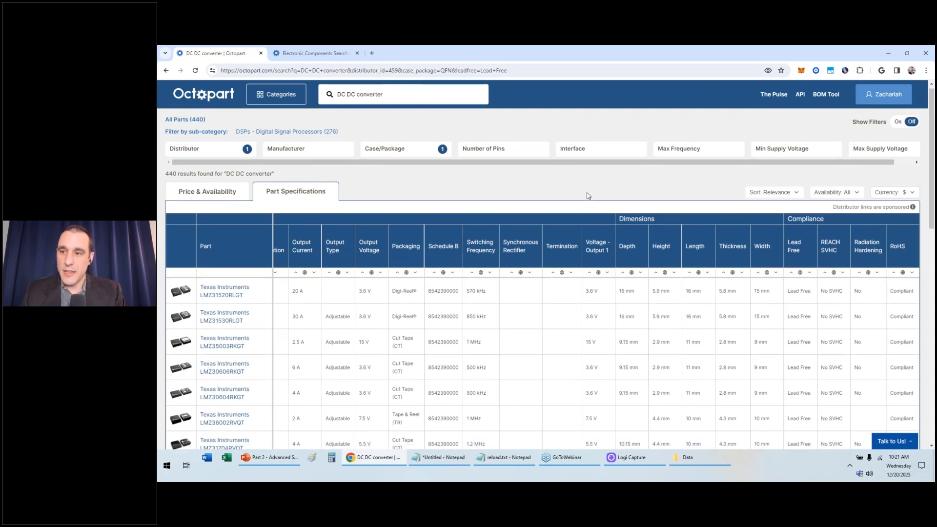
scroll(588, 195, down, 1)
scroll(645, 291, down, 1)
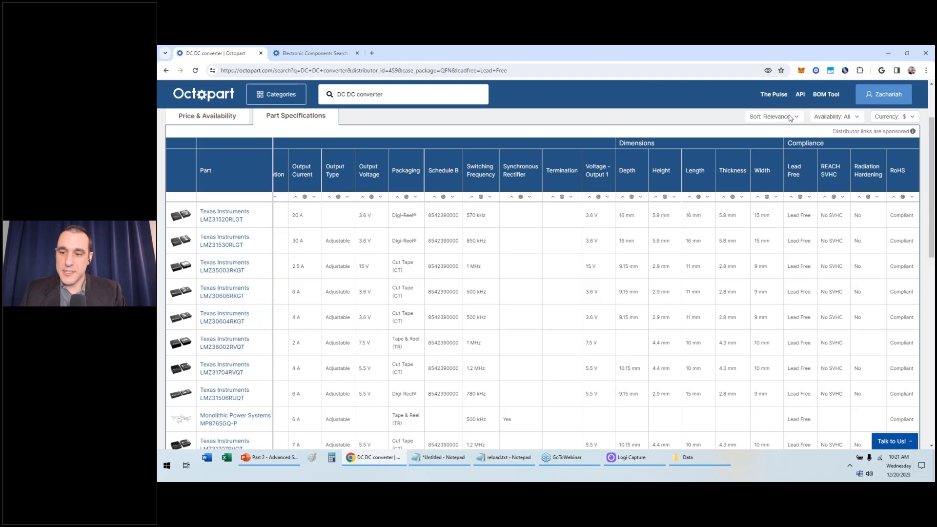
scroll(683, 266, up, 2)
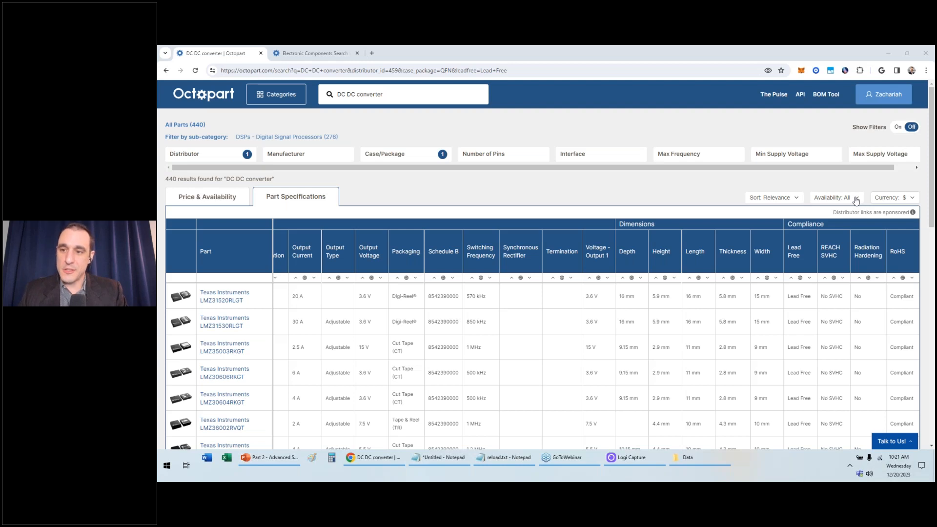
Step: Limit the results to In Stock availability and bring the market data and supply chain columns into view
click(856, 200)
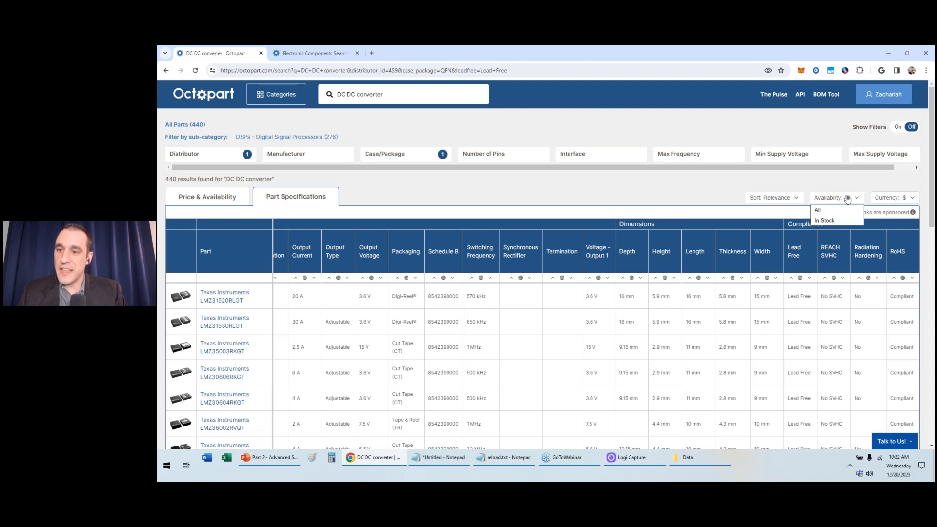
click(844, 222)
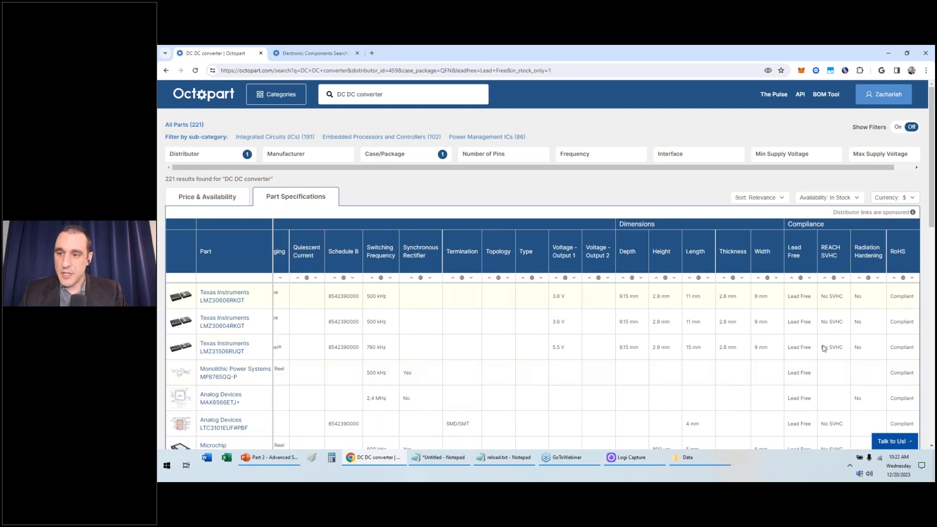
scroll(588, 405, left, 3)
scroll(588, 405, left, 5)
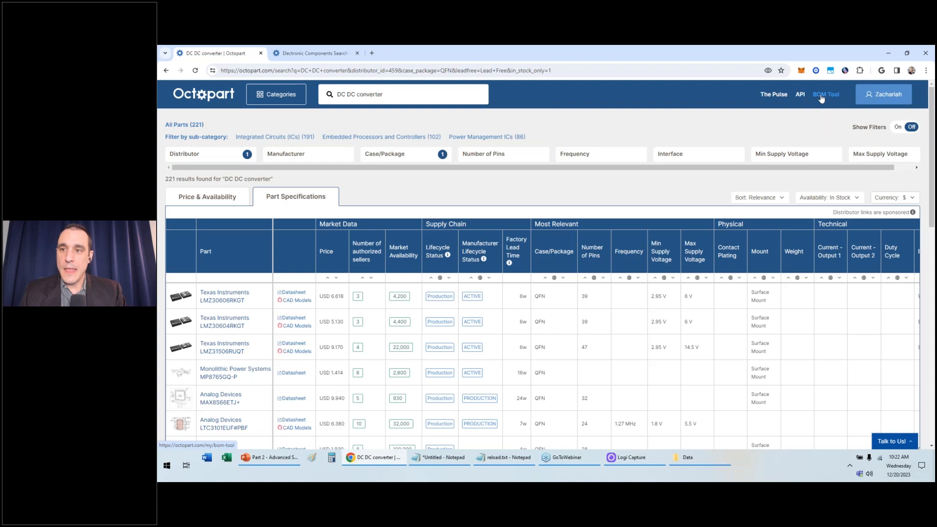
Step: Open the BOM Tool in a new tab and upload the file Demo BOM.xlsx from the Data folder
scroll(822, 99, down, 1)
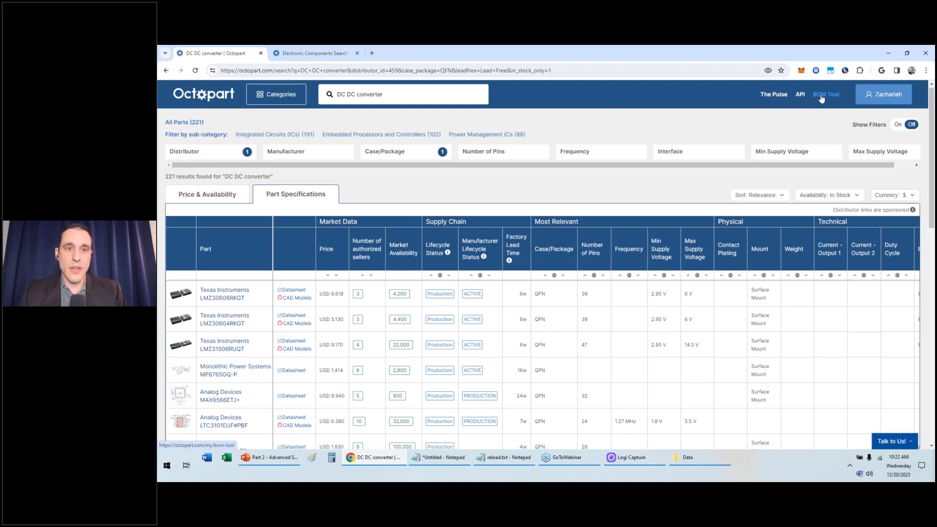
scroll(822, 98, down, 1)
middle_click(822, 99)
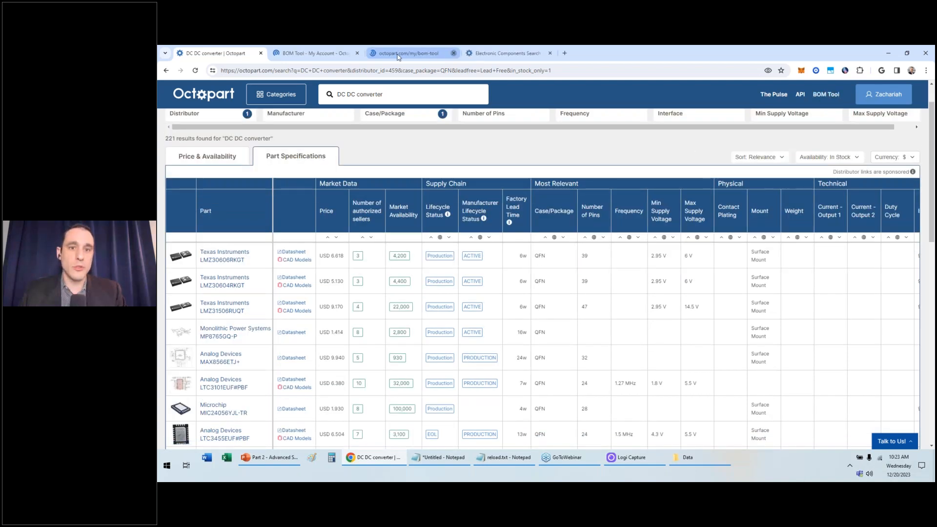
click(321, 51)
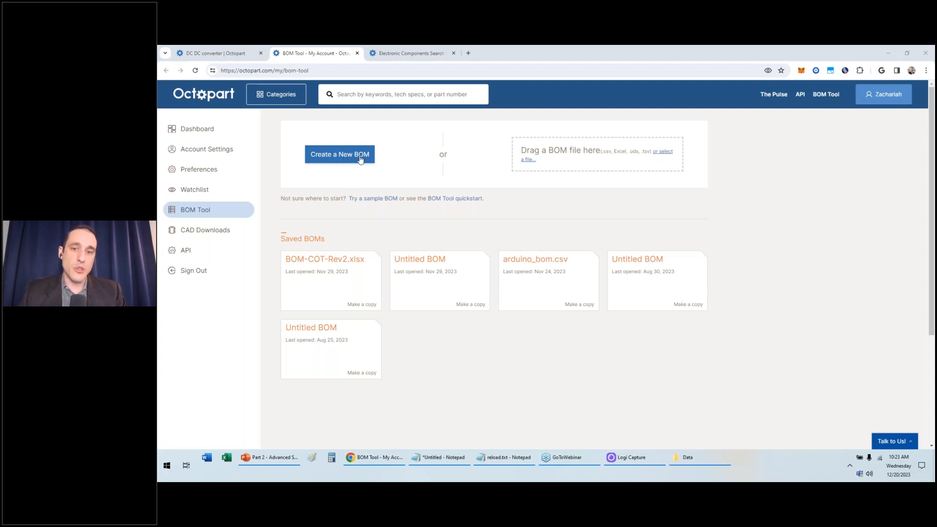
click(689, 458)
drag(450, 136, 593, 161)
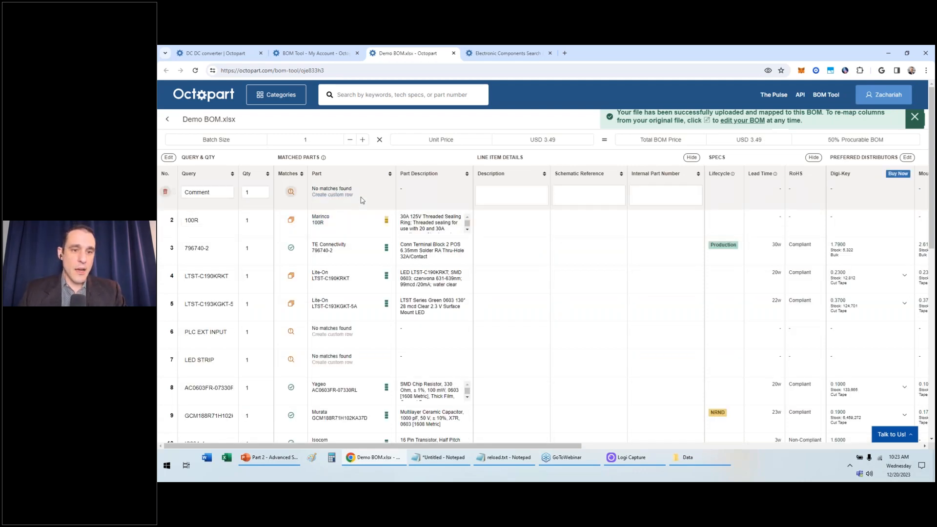
Step: Delete the Comment header row from the BOM and review the part matches of the remaining rows
click(166, 196)
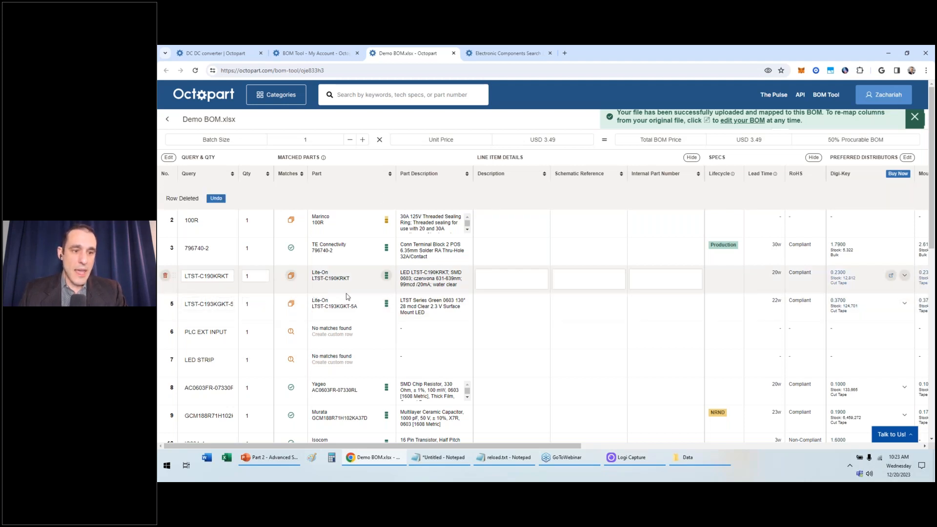
scroll(433, 275, down, 1)
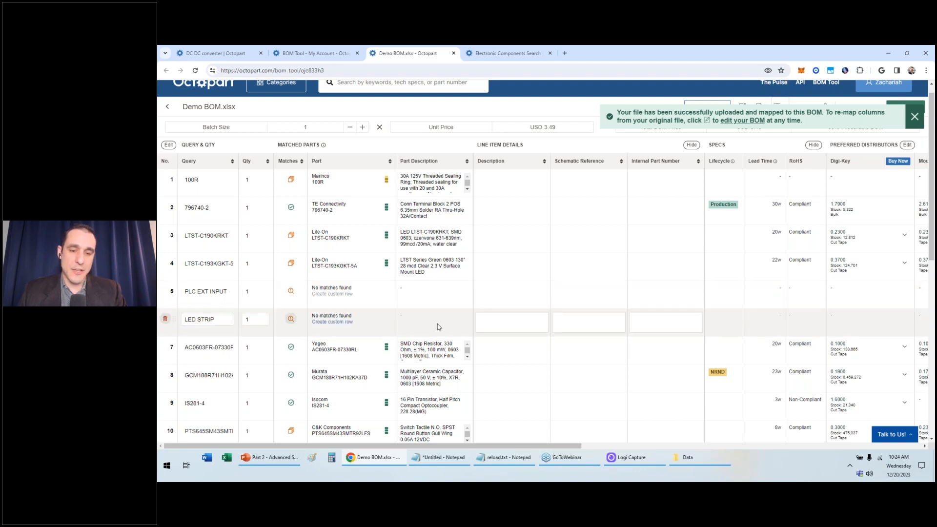
scroll(440, 327, down, 1)
scroll(438, 327, down, 6)
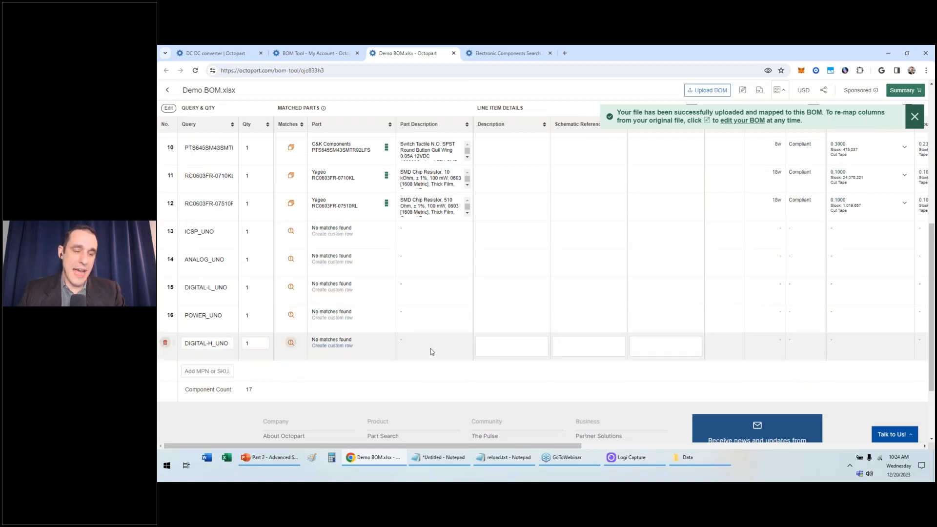
scroll(436, 346, up, 1)
scroll(435, 345, up, 3)
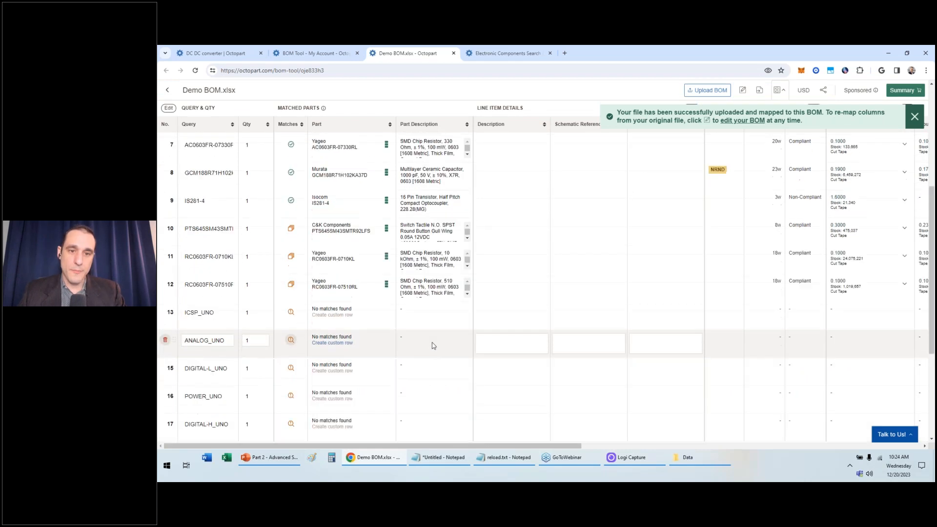
scroll(434, 346, up, 10)
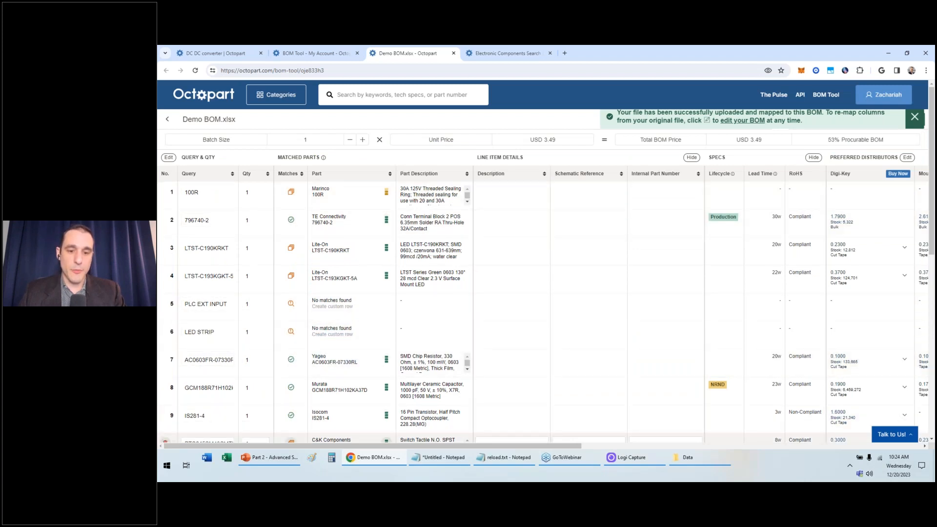
Step: Examine the BOM's lifecycle, lead time, RoHS, preferred distributor and shopping list columns
drag(476, 448, 601, 437)
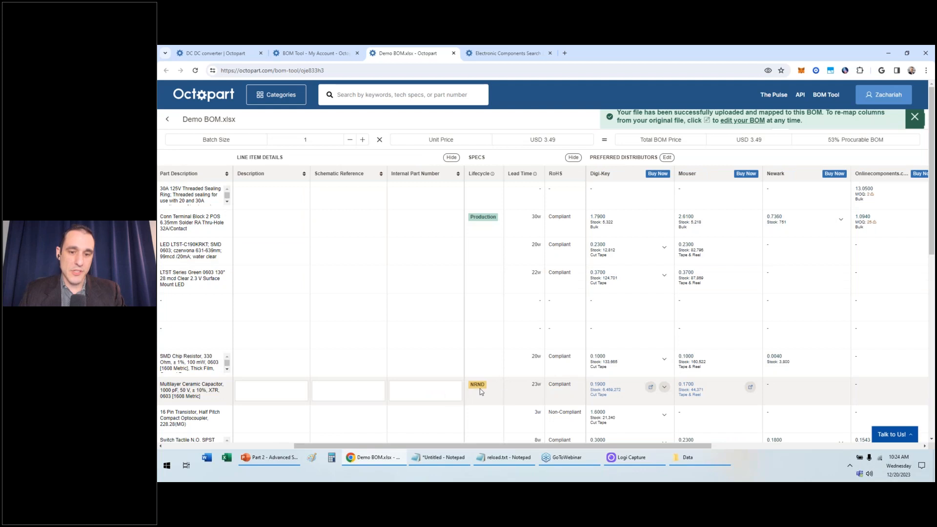
drag(568, 446, 569, 446)
drag(443, 465, 562, 451)
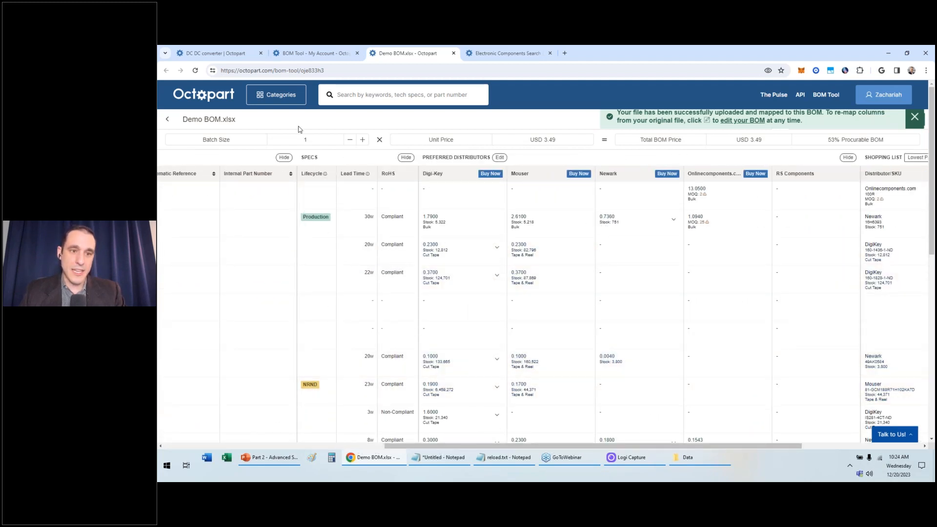
mouse_move(314, 174)
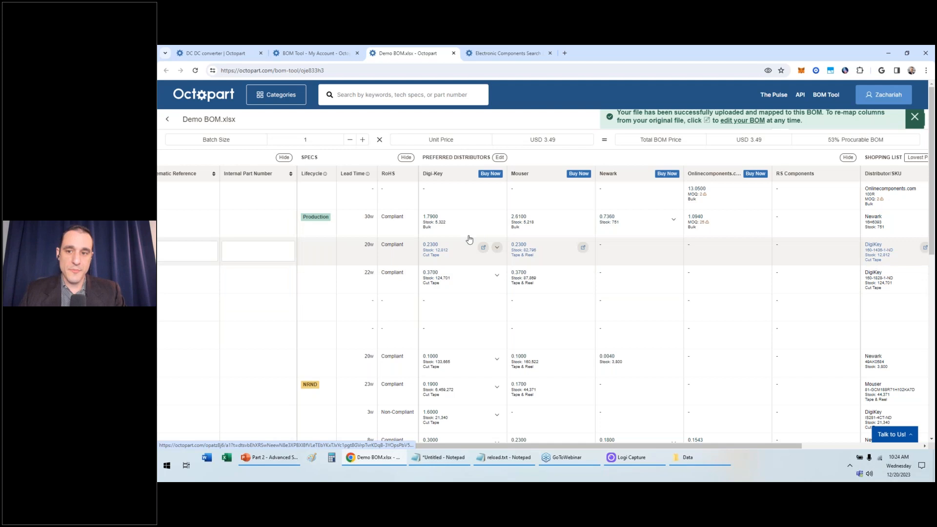
Step: Replace RS Components with Arrow Electronics, Inc. in the BOM's preferred distributors and save the selection
click(500, 159)
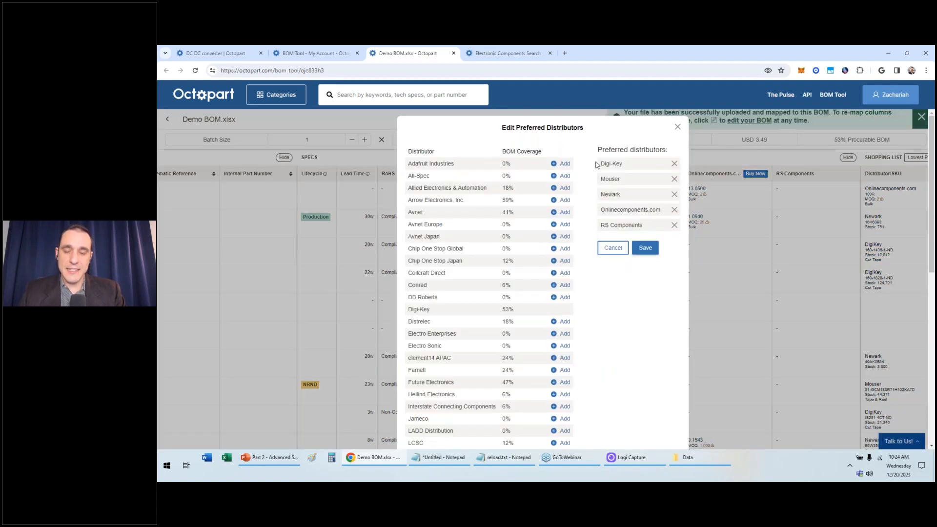
click(674, 226)
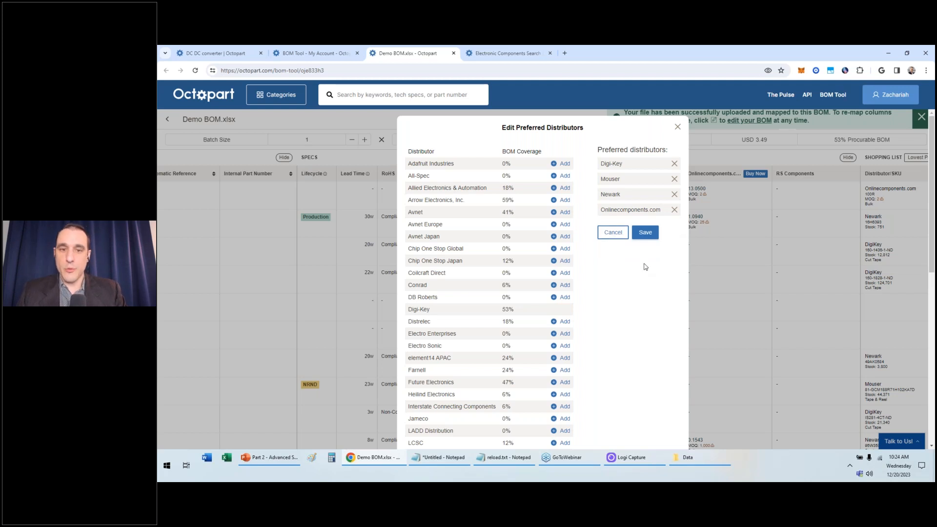
click(555, 201)
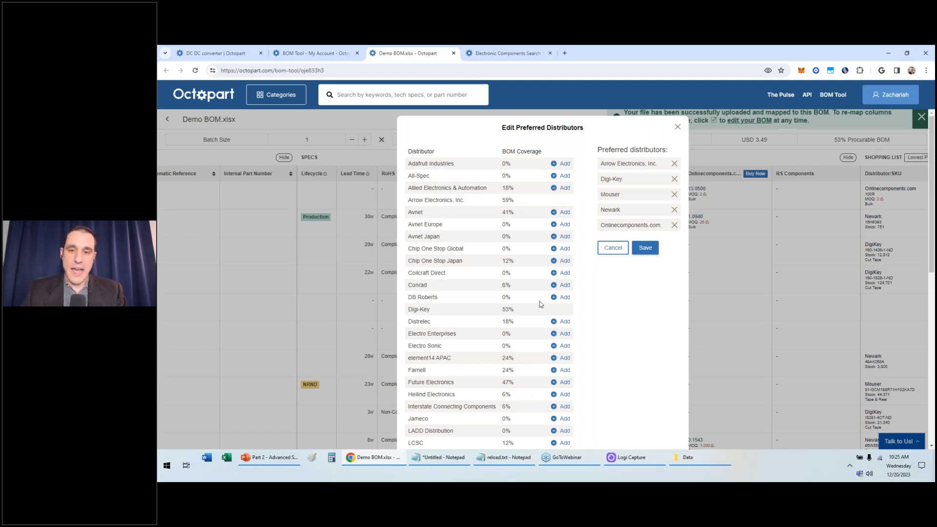
click(650, 253)
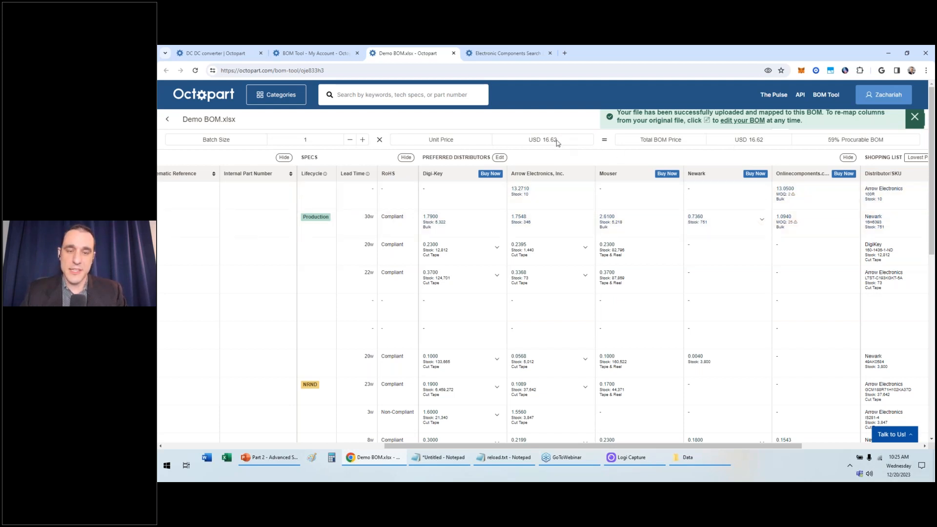
Step: Set the BOM's batch size to 12
click(316, 138)
text(2)
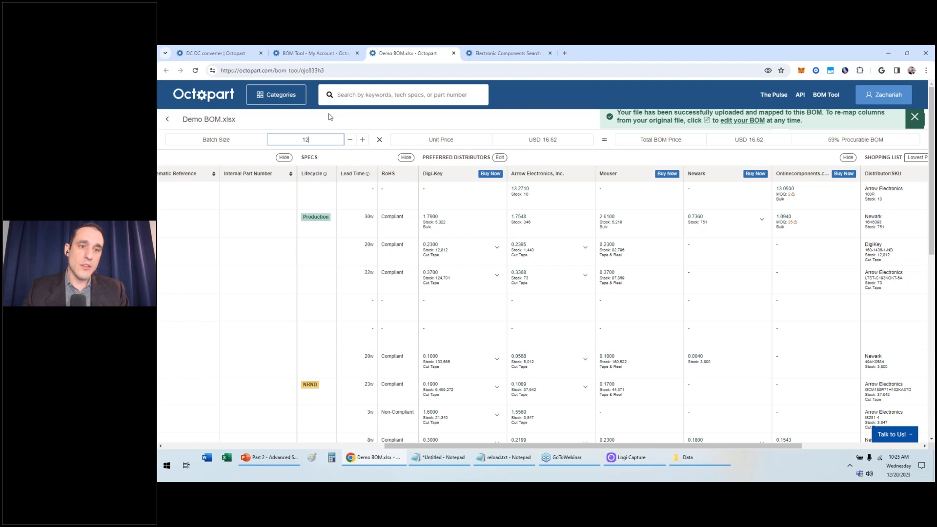
click(541, 123)
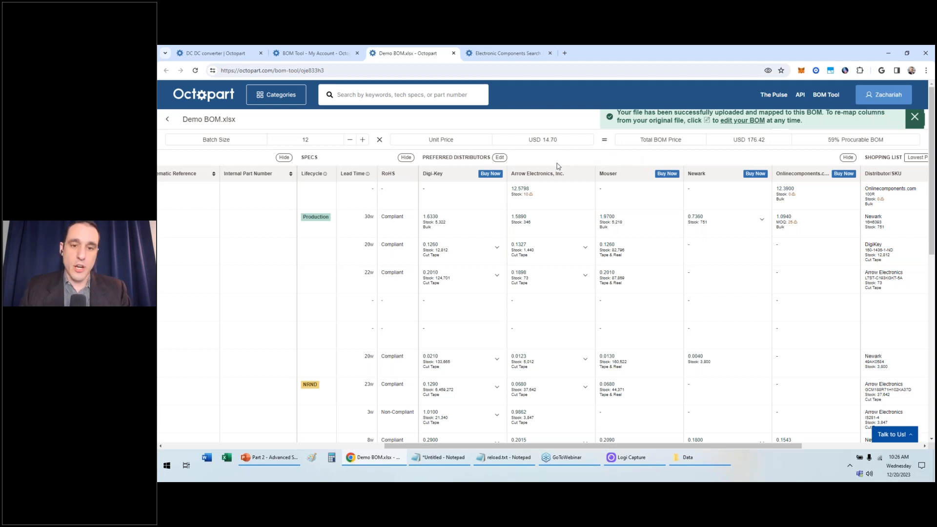
Step: Send the BOM's parts to a Digi-Key shopping cart and review the cart's line items and summary
click(491, 174)
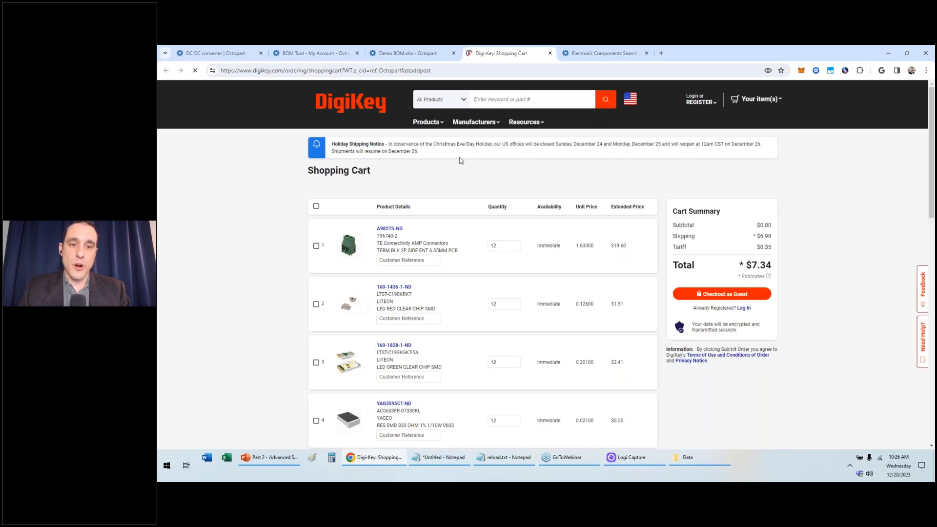
scroll(282, 205, down, 3)
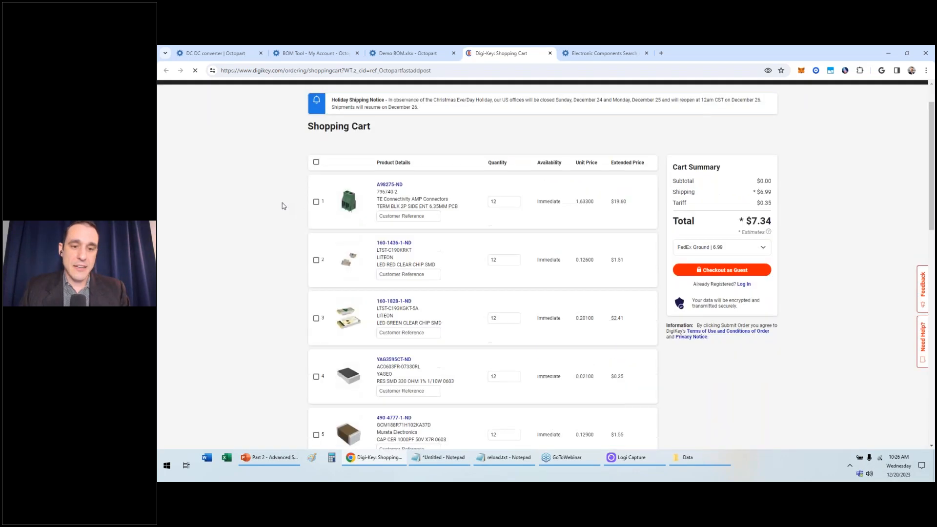
scroll(282, 205, down, 10)
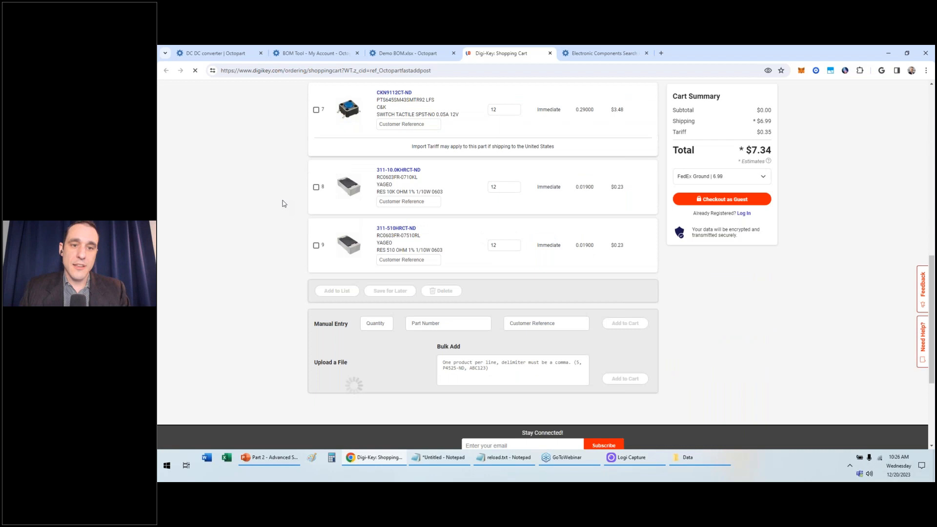
scroll(288, 205, up, 5)
scroll(291, 206, down, 3)
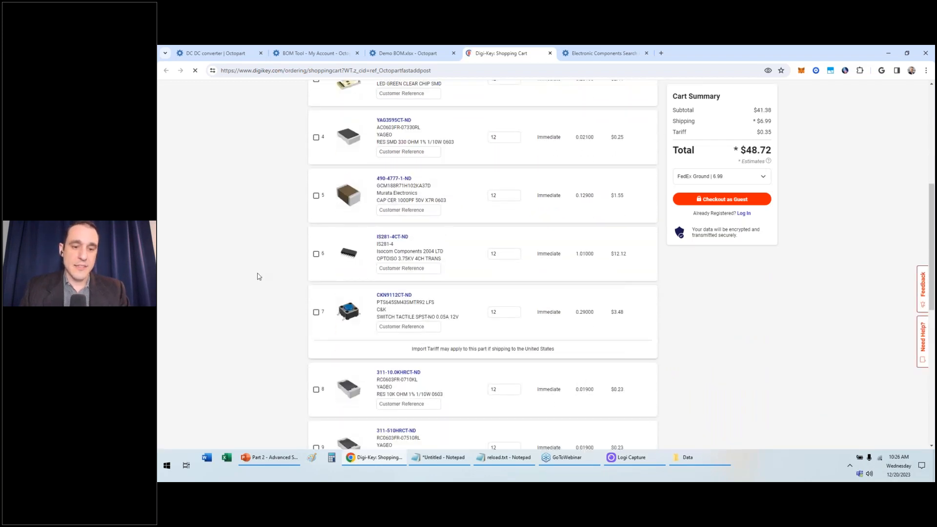
scroll(258, 277, down, 2)
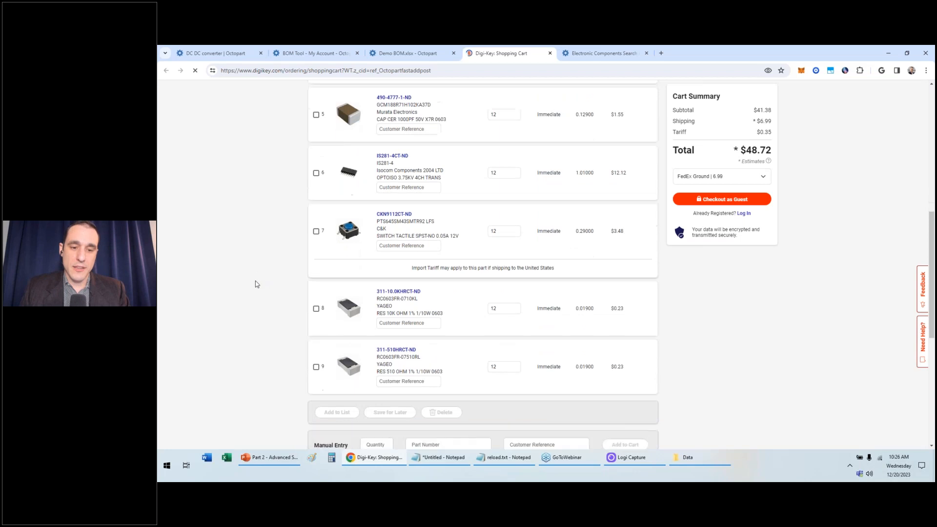
scroll(256, 282, up, 7)
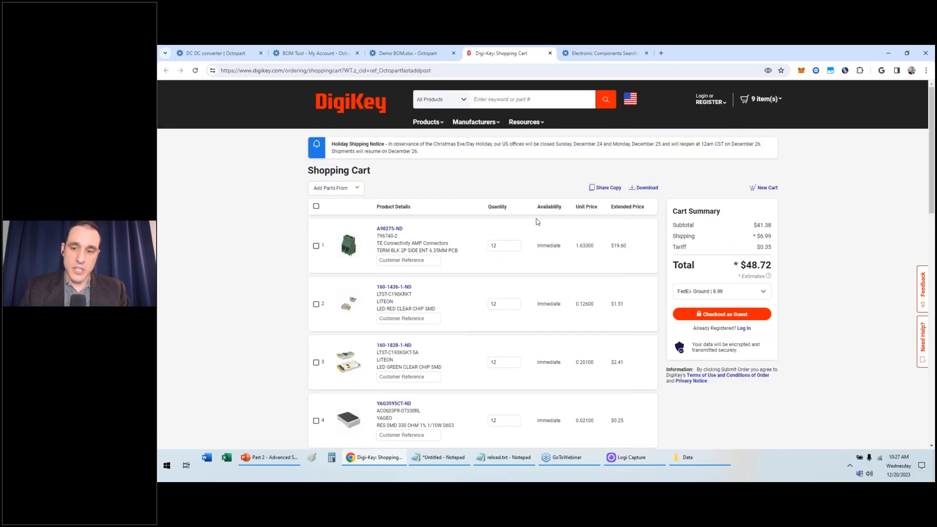
Step: Return to Demo BOM.xlsx, switch to the PowerPoint presentation and select slide 15, Thank you
click(409, 53)
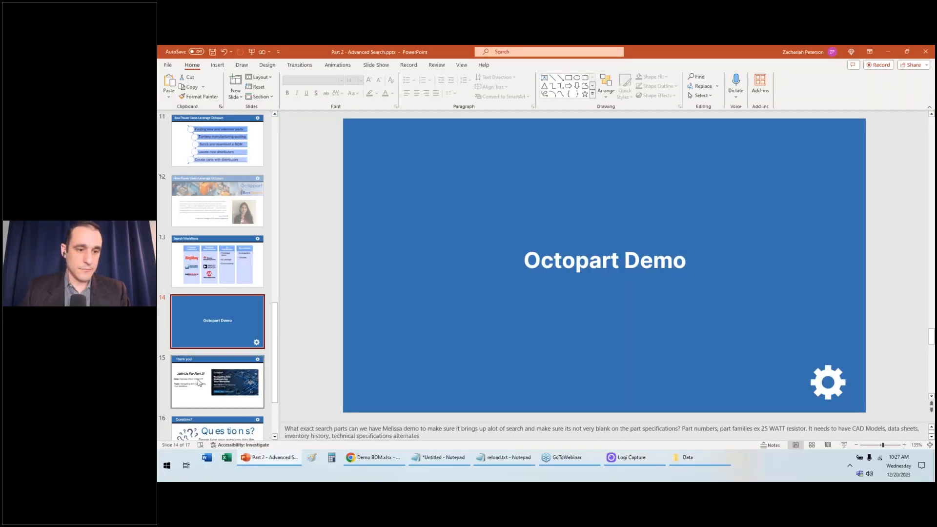
click(214, 365)
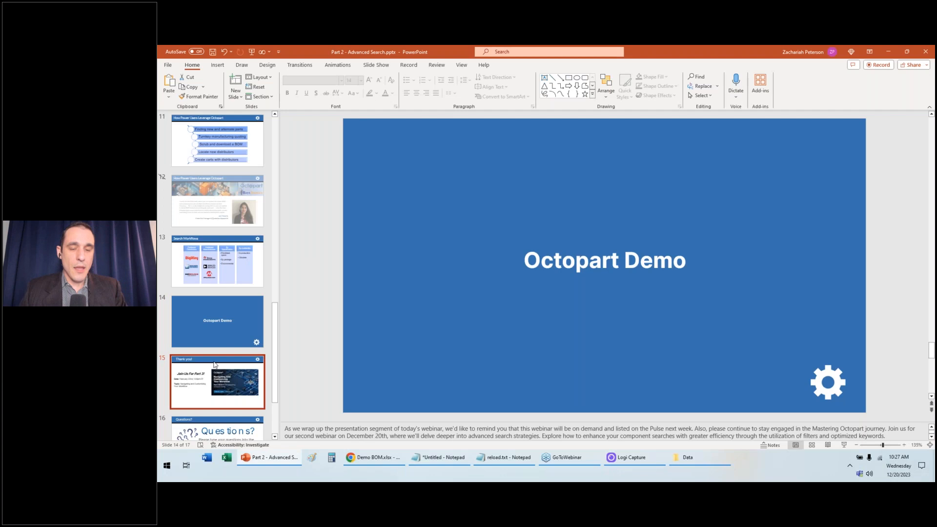